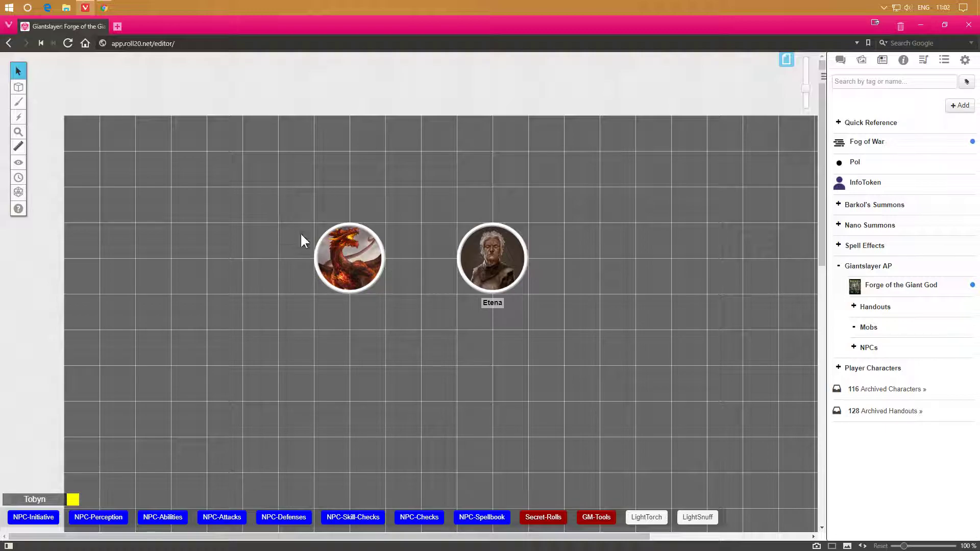
Move the red dragon token about one square right, closer to the Etena token.
{"action": "scroll", "coordinate": [327, 268], "scroll_direction": "down", "scroll_amount": 3}
{"action": "scroll", "coordinate": [337, 270], "scroll_direction": "up", "scroll_amount": 3}
{"action": "scroll", "coordinate": [394, 378], "scroll_direction": "down", "scroll_amount": 1}
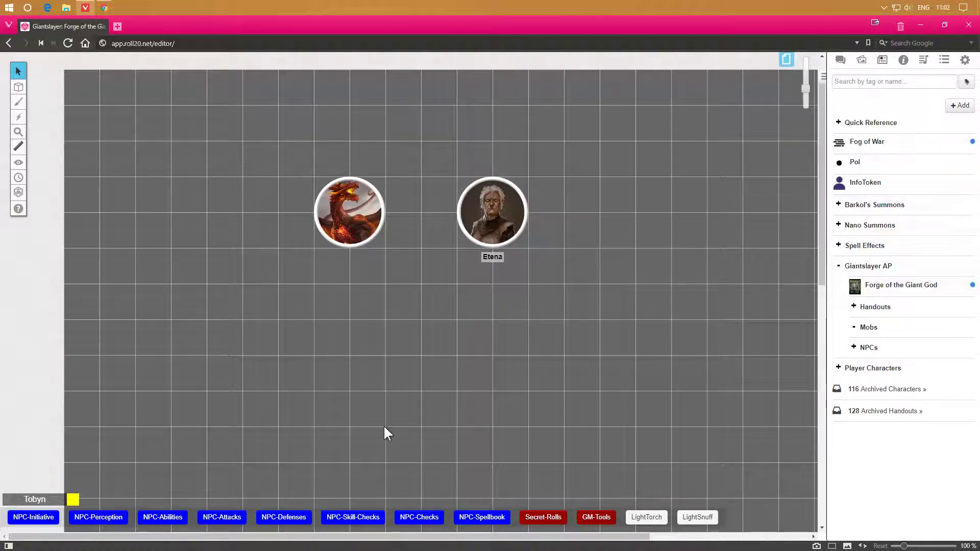
{"action": "left_click_drag", "start_coordinate": [409, 542], "coordinate": [467, 543]}
{"action": "scroll", "coordinate": [387, 379], "scroll_direction": "down", "scroll_amount": 1}
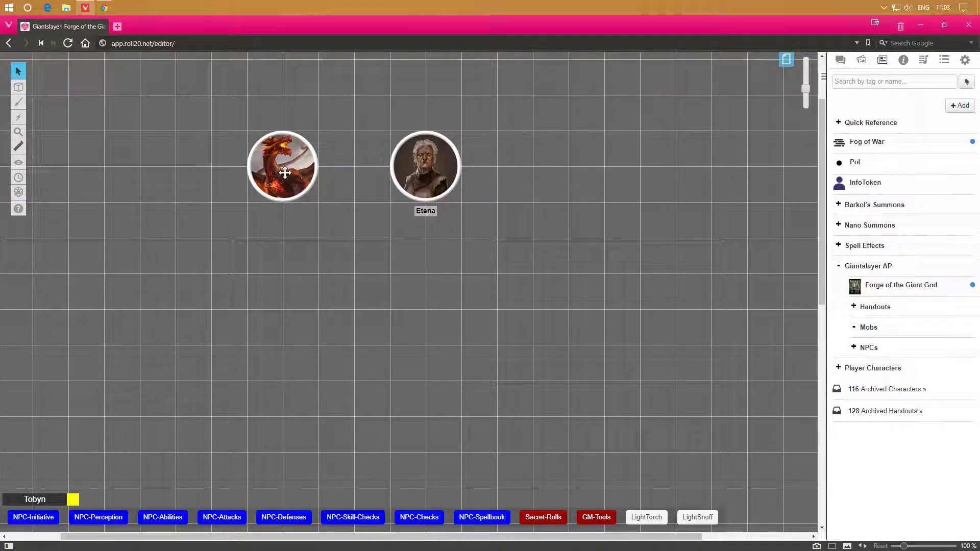
{"action": "left_click_drag", "start_coordinate": [283, 174], "coordinate": [319, 174]}
{"action": "left_click", "coordinate": [409, 313]}
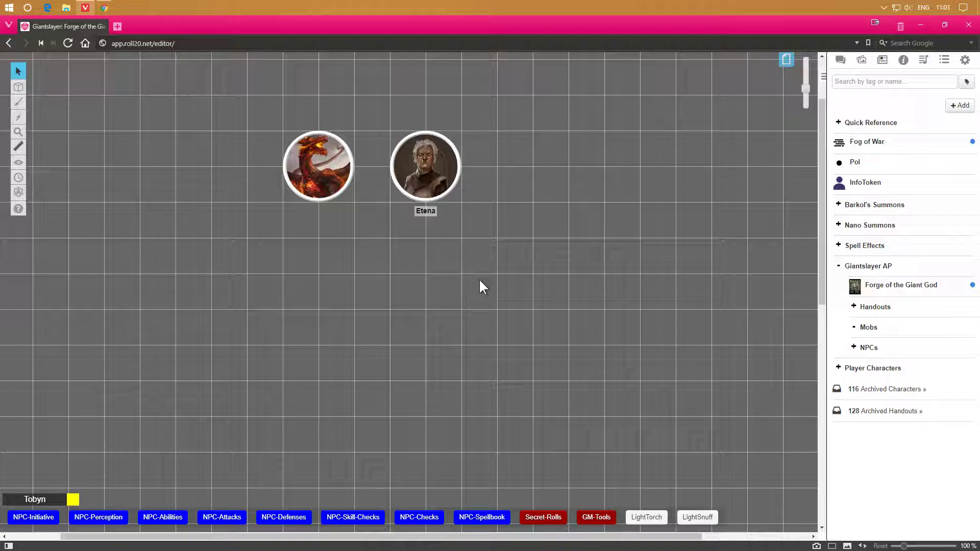
{"action": "left_click", "coordinate": [324, 181]}
{"action": "left_click", "coordinate": [346, 248]}
{"action": "left_click", "coordinate": [326, 185]}
{"action": "left_click", "coordinate": [361, 257]}
Add a new character to the Mobs folder and open it.
{"action": "right_click", "coordinate": [864, 331]}
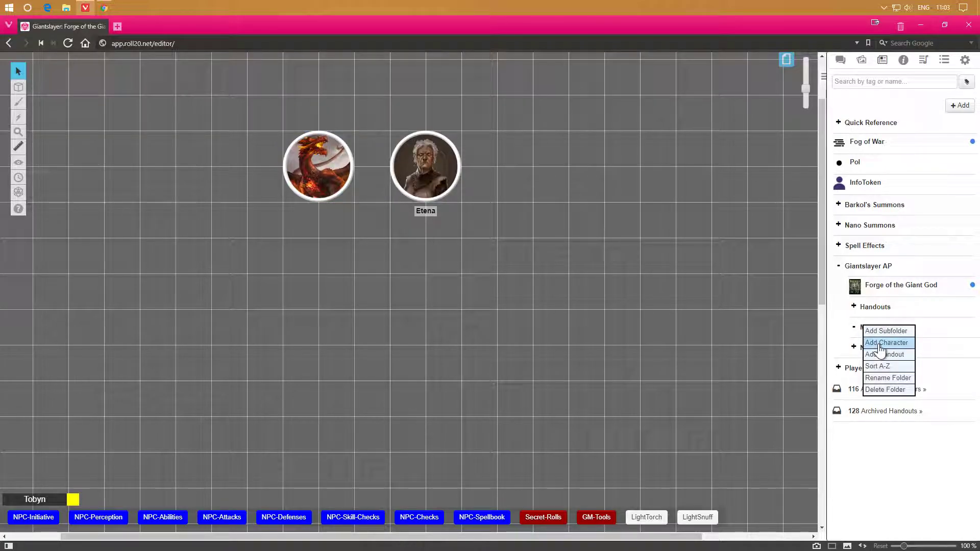
{"action": "left_click", "coordinate": [879, 345]}
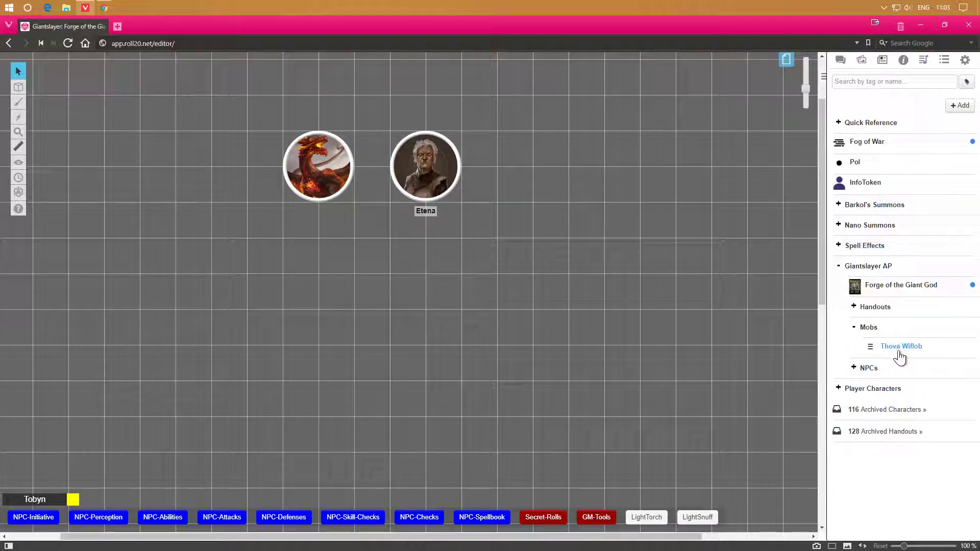
{"action": "left_click", "coordinate": [901, 348]}
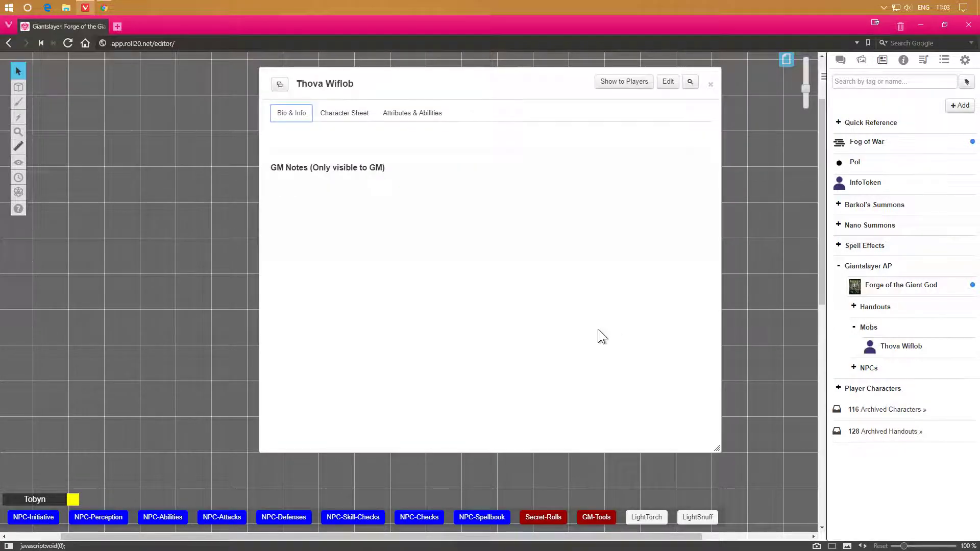
Switch to the character sheet and mark the character as an NPC.
{"action": "left_click", "coordinate": [358, 118]}
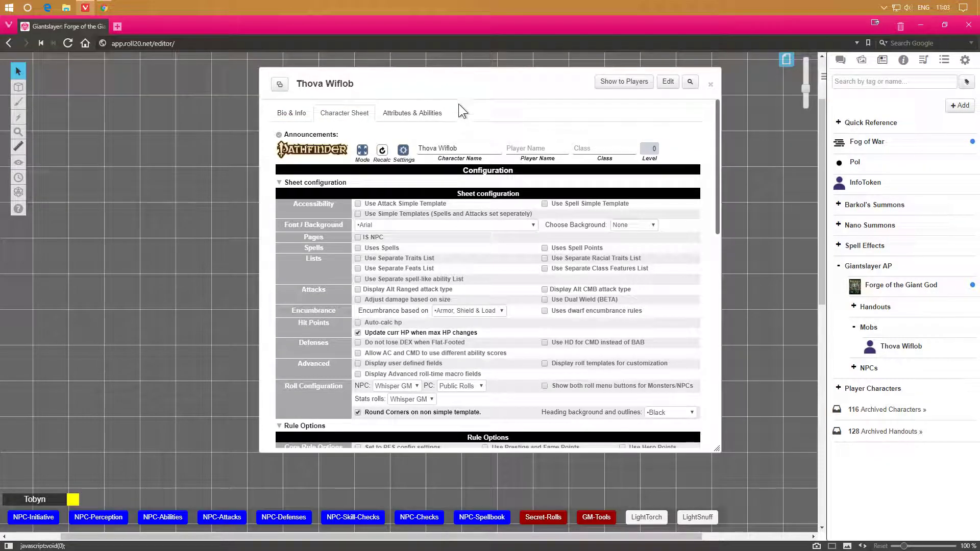
{"action": "left_click_drag", "start_coordinate": [467, 86], "coordinate": [359, 98]}
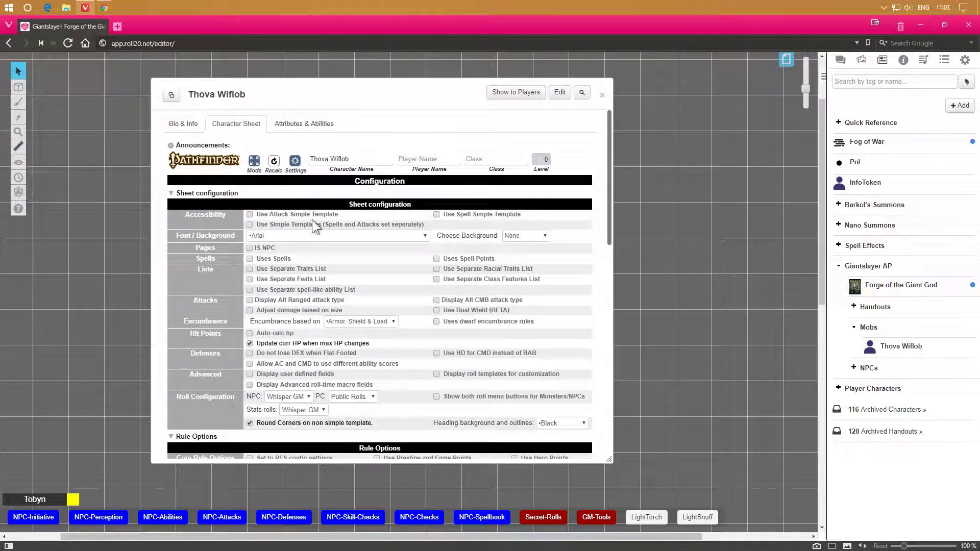
{"action": "left_click", "coordinate": [249, 248]}
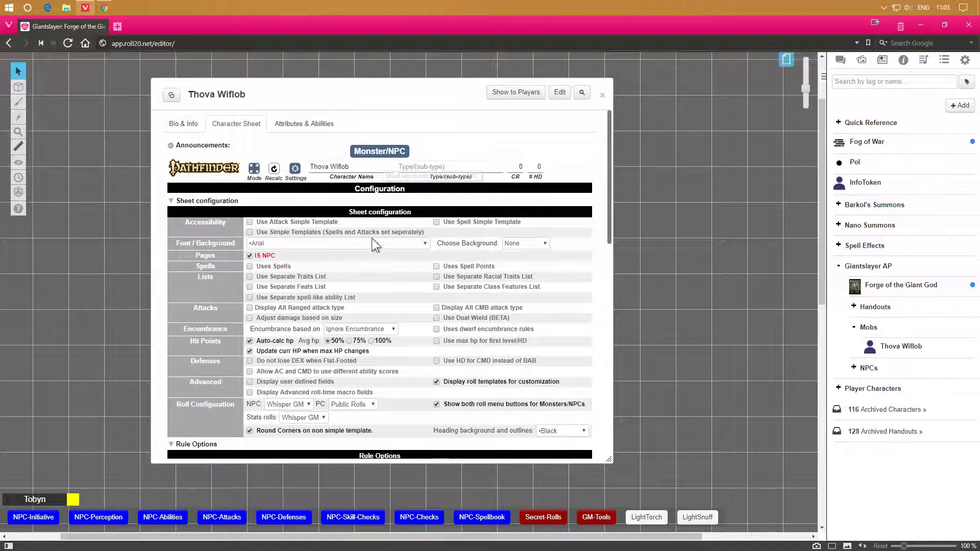
Enable Uses Spells and Display Advanced roll-time macro fields, then close the sheet settings.
{"action": "left_click", "coordinate": [249, 267]}
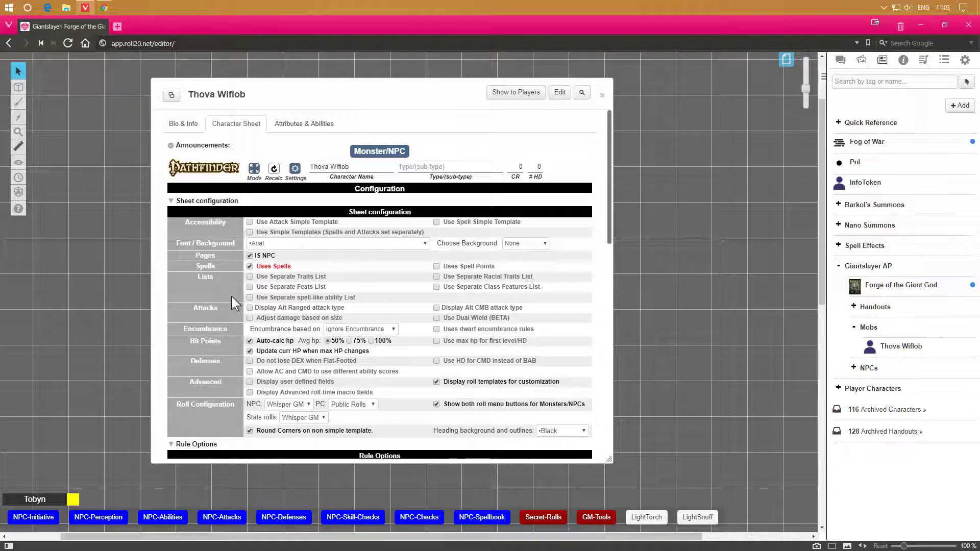
{"action": "left_click", "coordinate": [438, 319]}
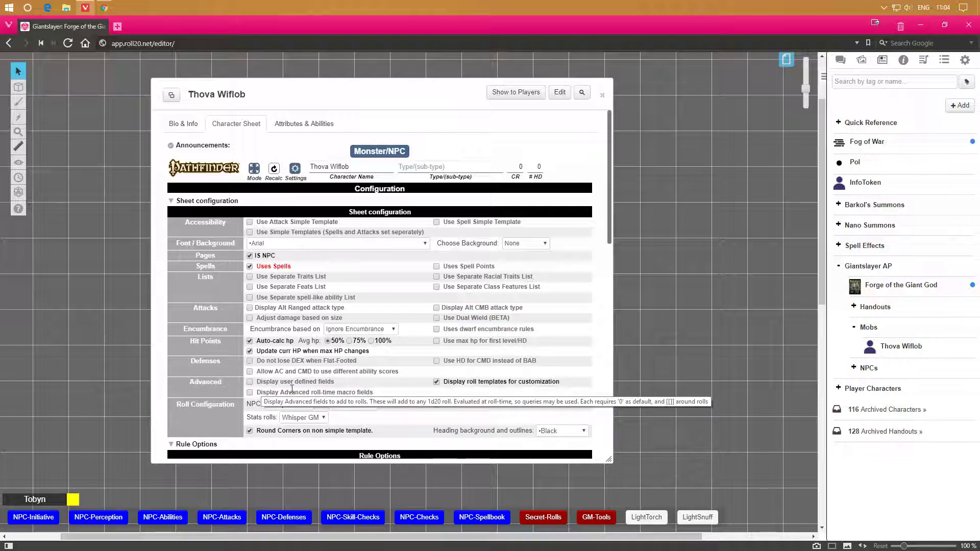
{"action": "left_click", "coordinate": [250, 392]}
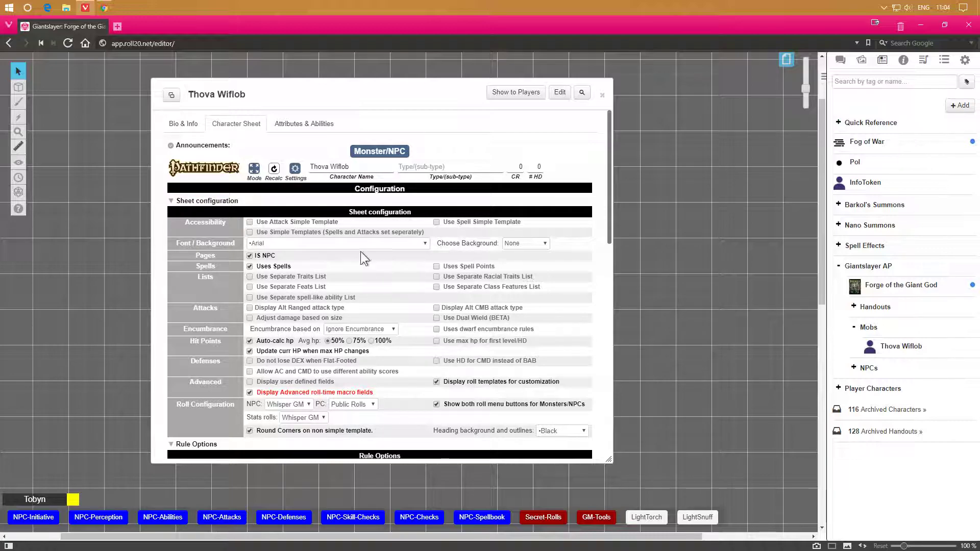
{"action": "left_click", "coordinate": [295, 169]}
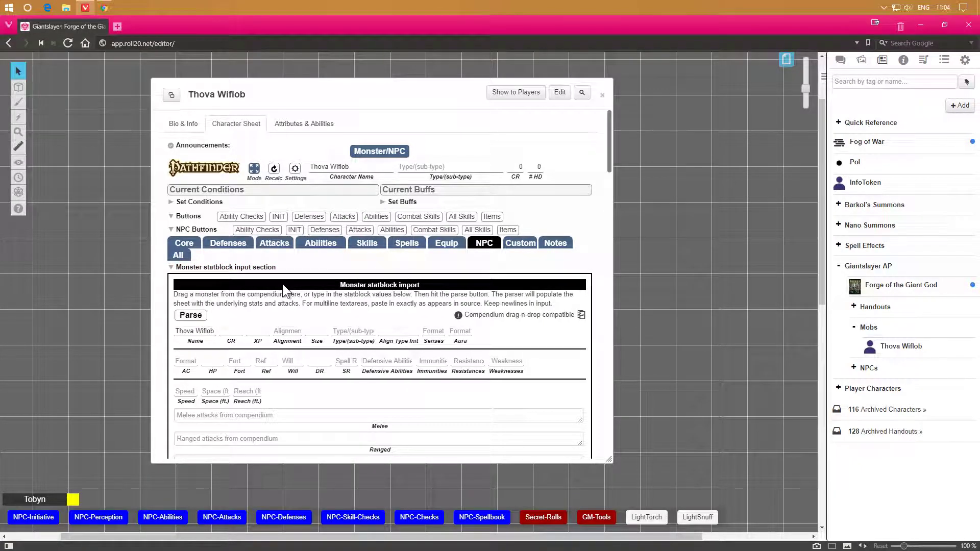
Search the Pathfinder compendium for red dragon and drop Young Red Dragon into the monster statblock import.
{"action": "scroll", "coordinate": [283, 284], "scroll_direction": "down", "scroll_amount": 2}
{"action": "scroll", "coordinate": [414, 218], "scroll_direction": "down", "scroll_amount": 1}
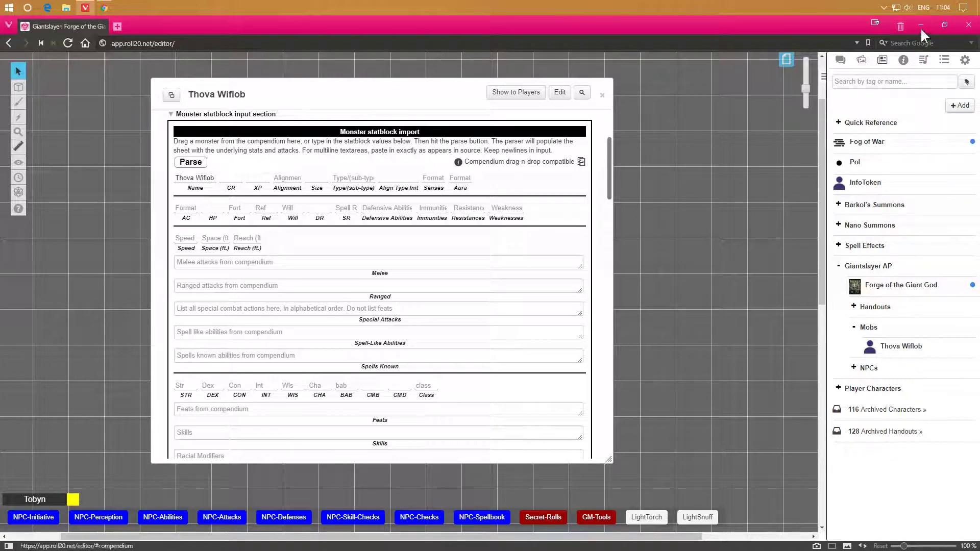
{"action": "left_click", "coordinate": [903, 60]}
{"action": "left_click", "coordinate": [868, 98]}
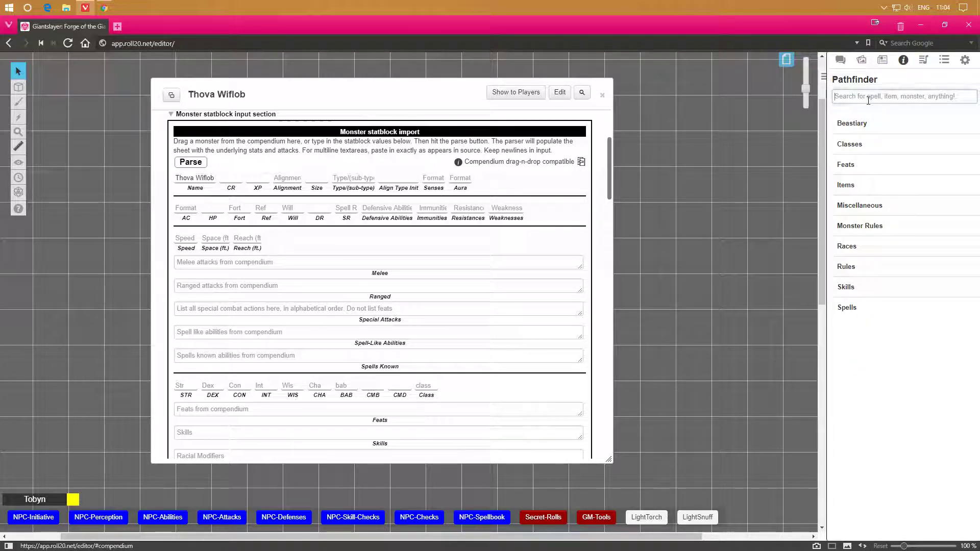
{"action": "type", "text": "red dragon"}
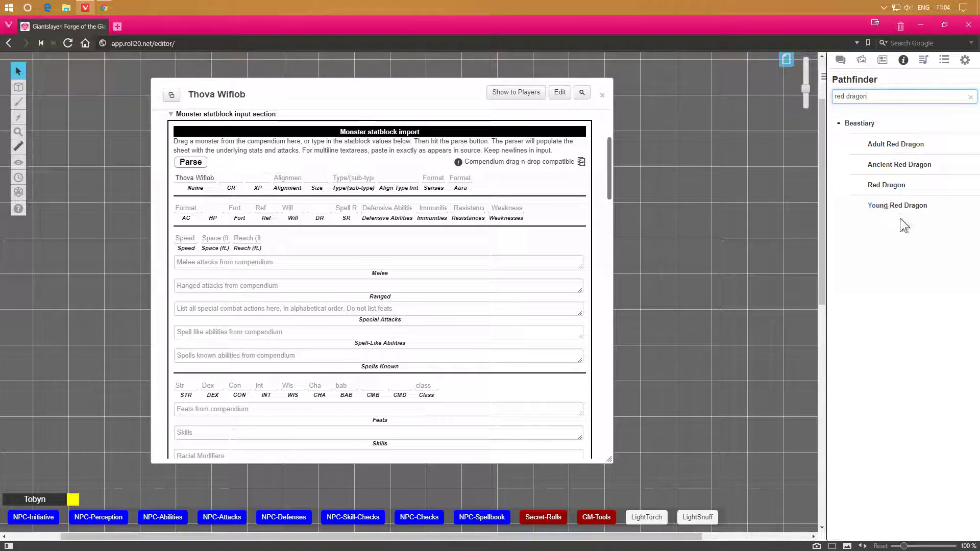
{"action": "left_click_drag", "start_coordinate": [896, 207], "coordinate": [547, 240]}
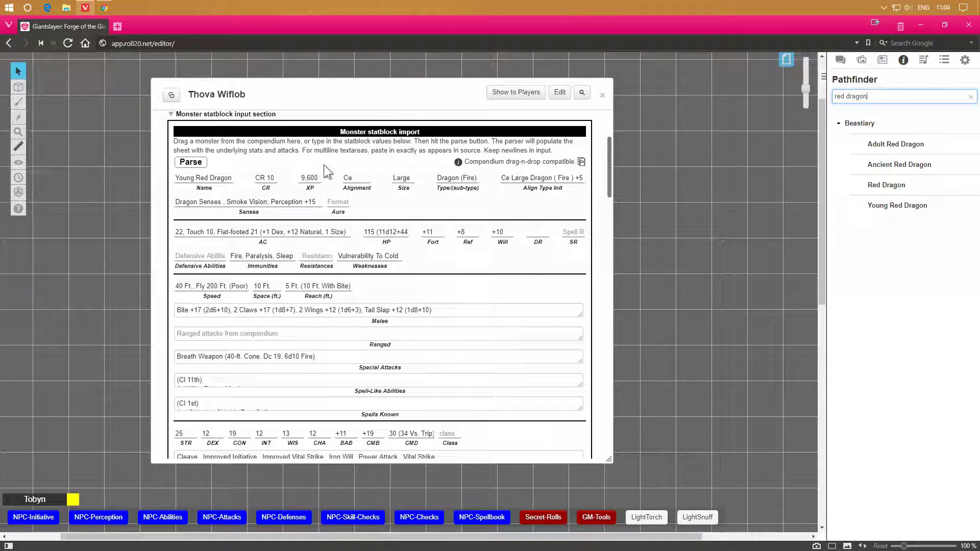
Review the imported statblock fields, enlarging the spell text areas to read them.
{"action": "scroll", "coordinate": [351, 260], "scroll_direction": "down", "scroll_amount": 1}
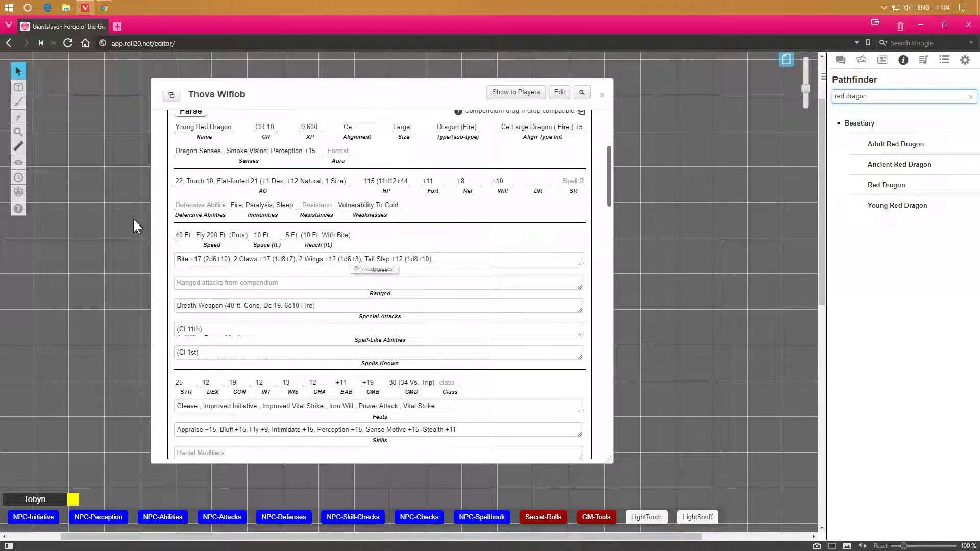
{"action": "mouse_move", "coordinate": [579, 335]}
{"action": "left_mouse_down"}
{"action": "mouse_move", "coordinate": [583, 355]}
{"action": "mouse_move", "coordinate": [584, 344]}
{"action": "left_mouse_up"}
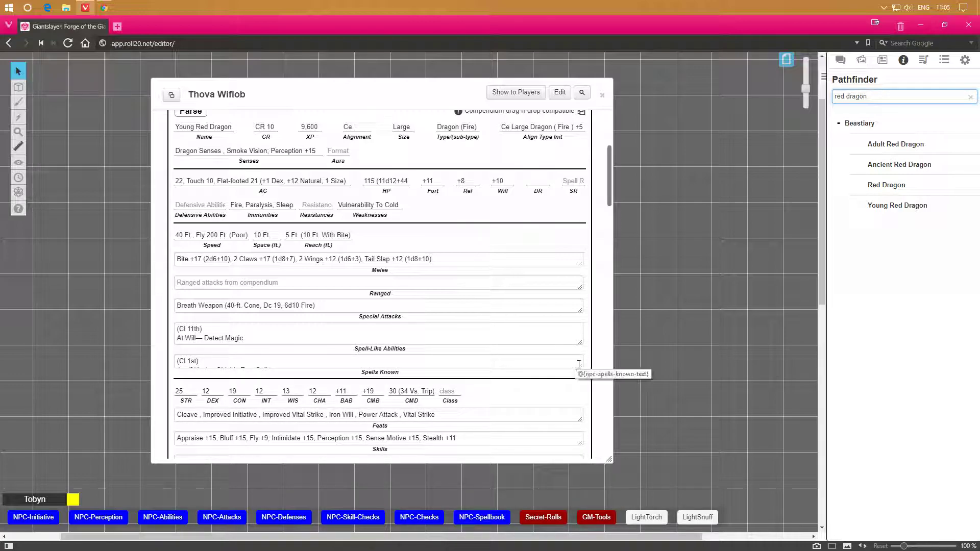
{"action": "mouse_move", "coordinate": [581, 366]}
{"action": "left_mouse_down"}
{"action": "mouse_move", "coordinate": [579, 395]}
{"action": "mouse_move", "coordinate": [577, 383]}
{"action": "left_mouse_up"}
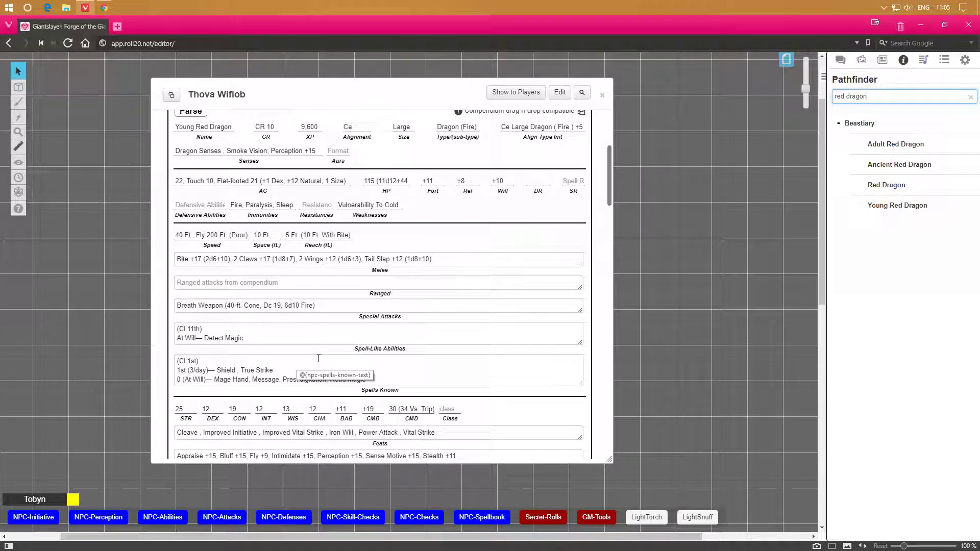
{"action": "scroll", "coordinate": [319, 357], "scroll_direction": "up", "scroll_amount": 1}
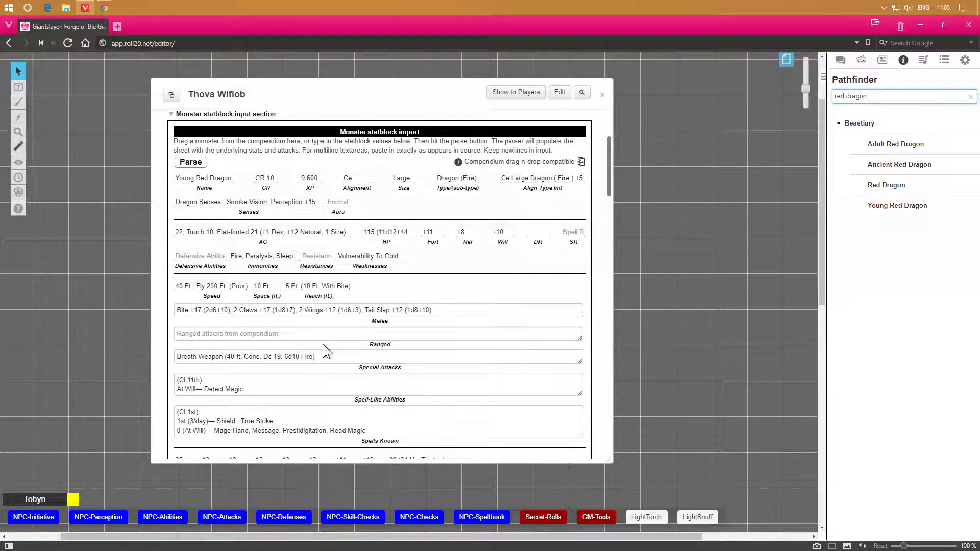
{"action": "scroll", "coordinate": [323, 344], "scroll_direction": "down", "scroll_amount": 2}
{"action": "scroll", "coordinate": [322, 344], "scroll_direction": "down", "scroll_amount": 4}
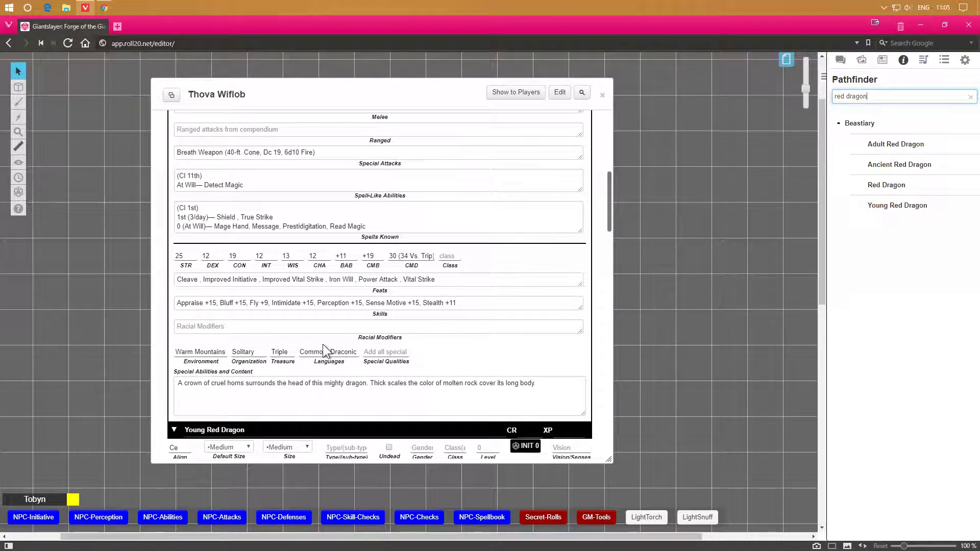
{"action": "scroll", "coordinate": [344, 377], "scroll_direction": "down", "scroll_amount": 2}
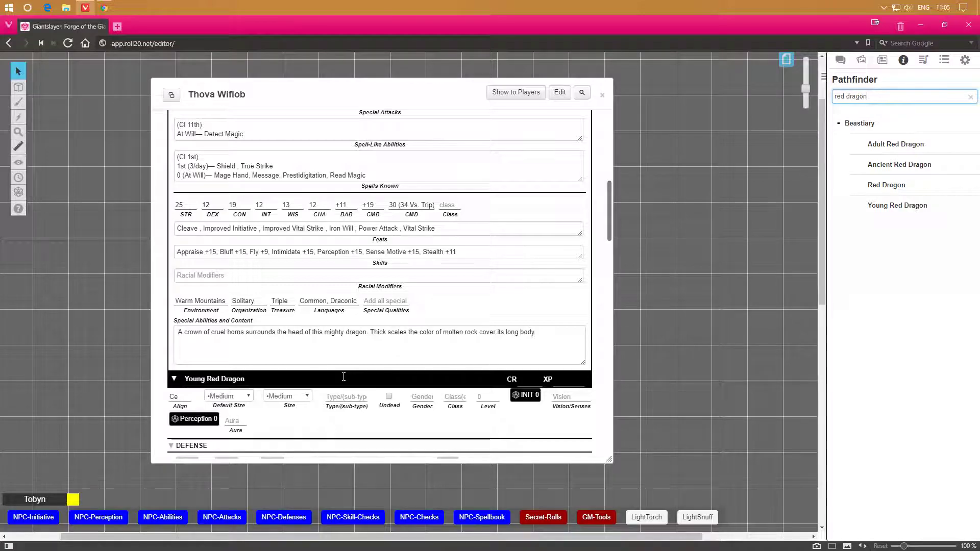
{"action": "scroll", "coordinate": [307, 337], "scroll_direction": "up", "scroll_amount": 20}
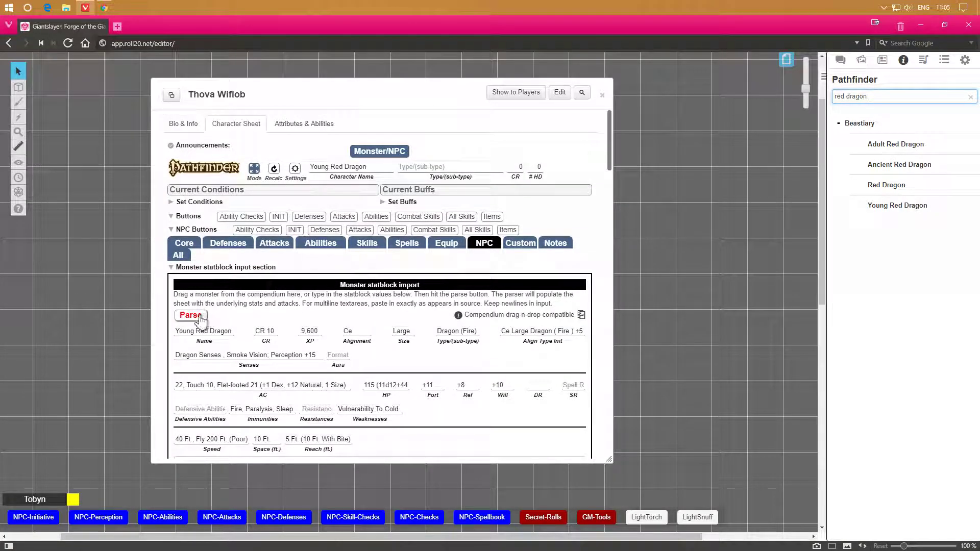
{"action": "scroll", "coordinate": [390, 318], "scroll_direction": "down", "scroll_amount": 10}
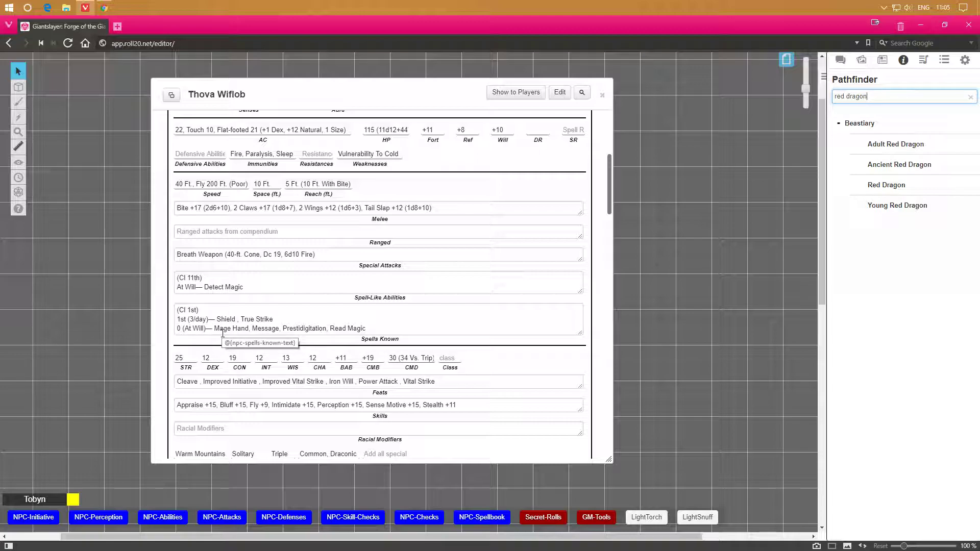
{"action": "scroll", "coordinate": [223, 334], "scroll_direction": "up", "scroll_amount": 5}
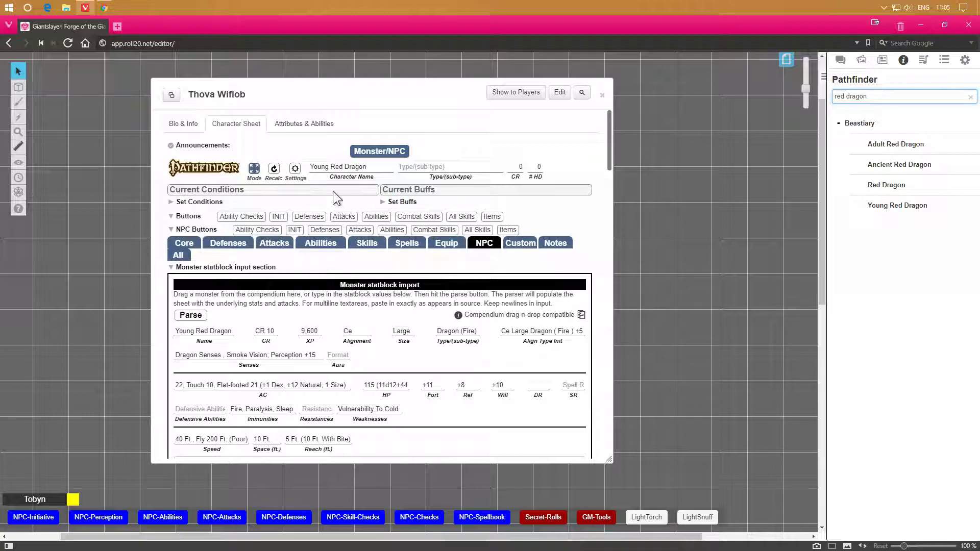
Parse the imported statblock into the NPC sheet and scroll through the filled-in stats.
{"action": "left_click", "coordinate": [190, 315]}
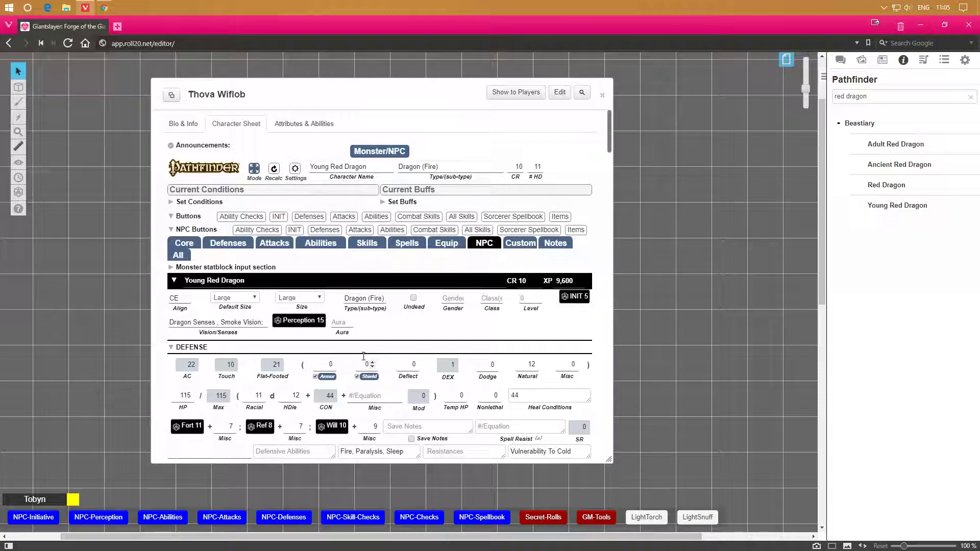
{"action": "scroll", "coordinate": [335, 359], "scroll_direction": "down", "scroll_amount": 1}
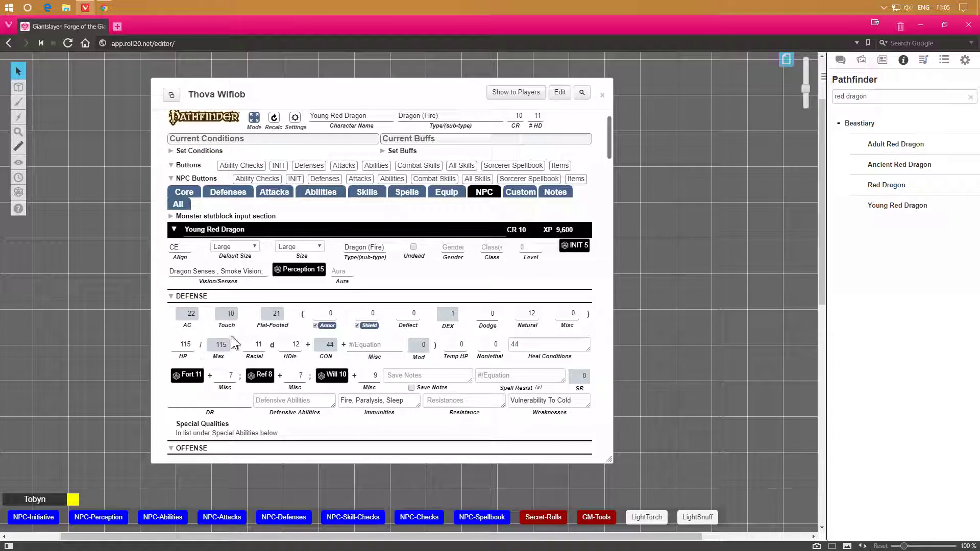
{"action": "scroll", "coordinate": [274, 338], "scroll_direction": "down", "scroll_amount": 4}
{"action": "scroll", "coordinate": [251, 294], "scroll_direction": "down", "scroll_amount": 2}
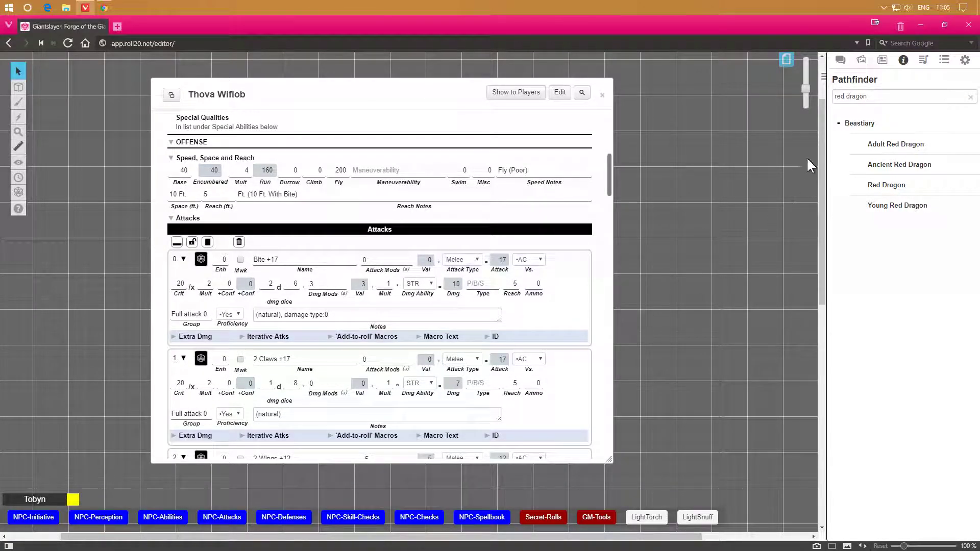
Open the chat log to view the dragon's bite attack roll.
{"action": "left_click", "coordinate": [840, 60]}
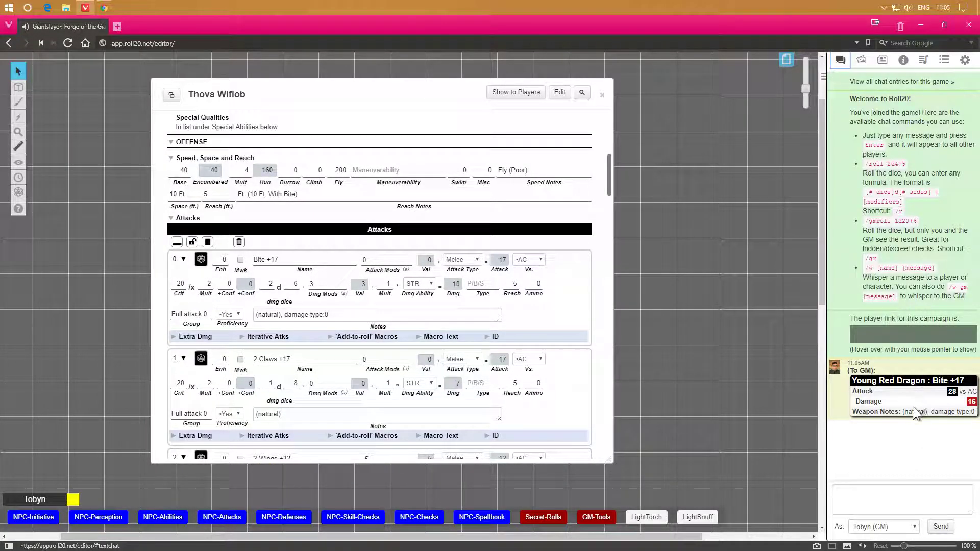
{"action": "left_click", "coordinate": [872, 508]}
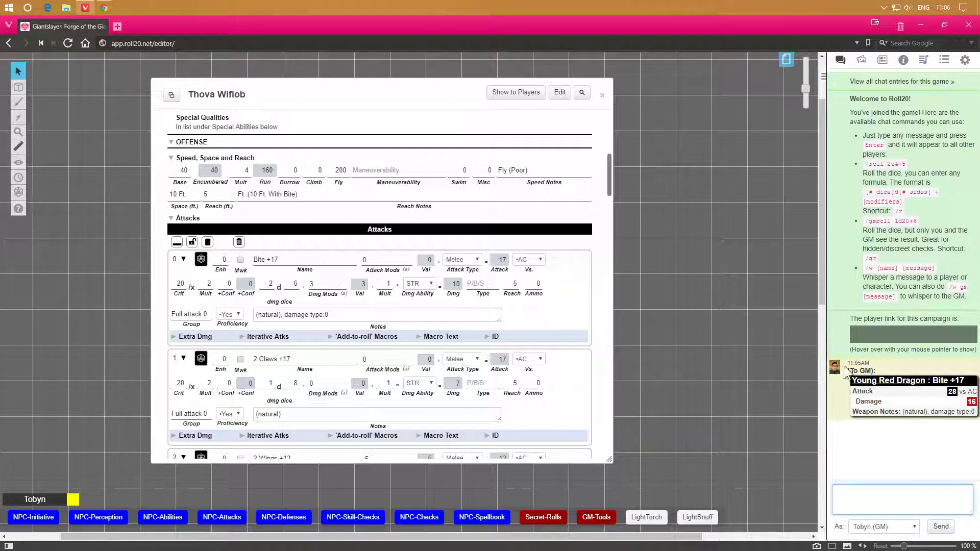
{"action": "scroll", "coordinate": [321, 247], "scroll_direction": "up", "scroll_amount": 4}
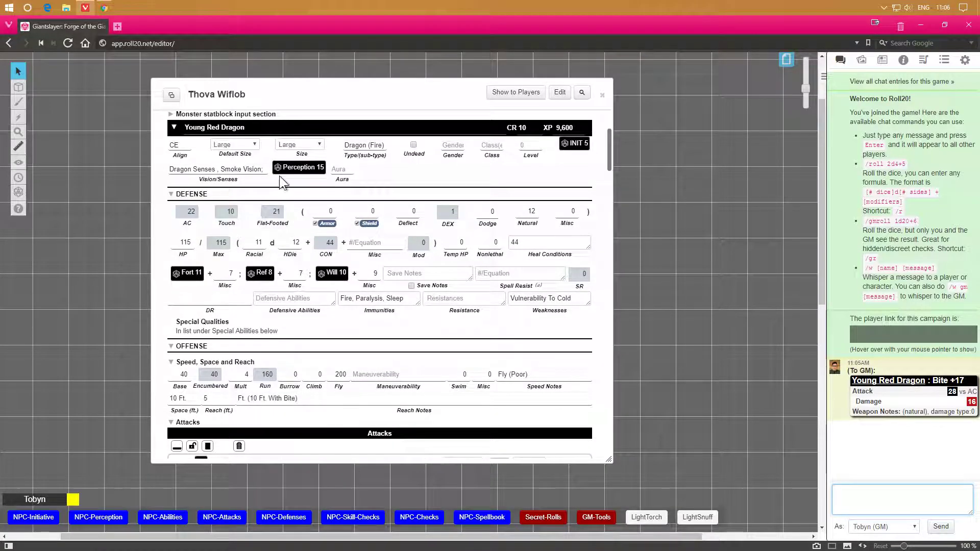
{"action": "scroll", "coordinate": [288, 184], "scroll_direction": "up", "scroll_amount": 3}
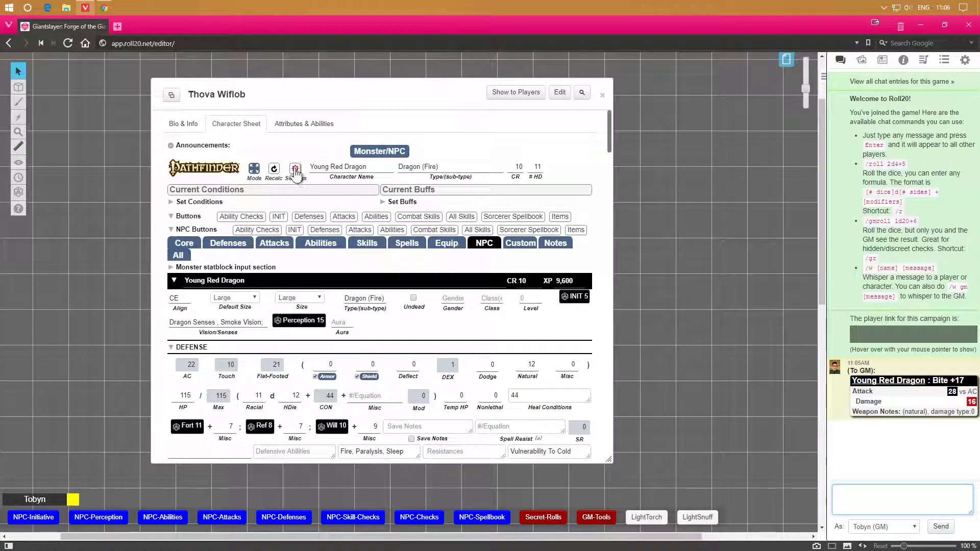
Open the sheet settings to review the configuration options, then close them.
{"action": "left_click", "coordinate": [295, 170]}
{"action": "scroll", "coordinate": [301, 279], "scroll_direction": "down", "scroll_amount": 7}
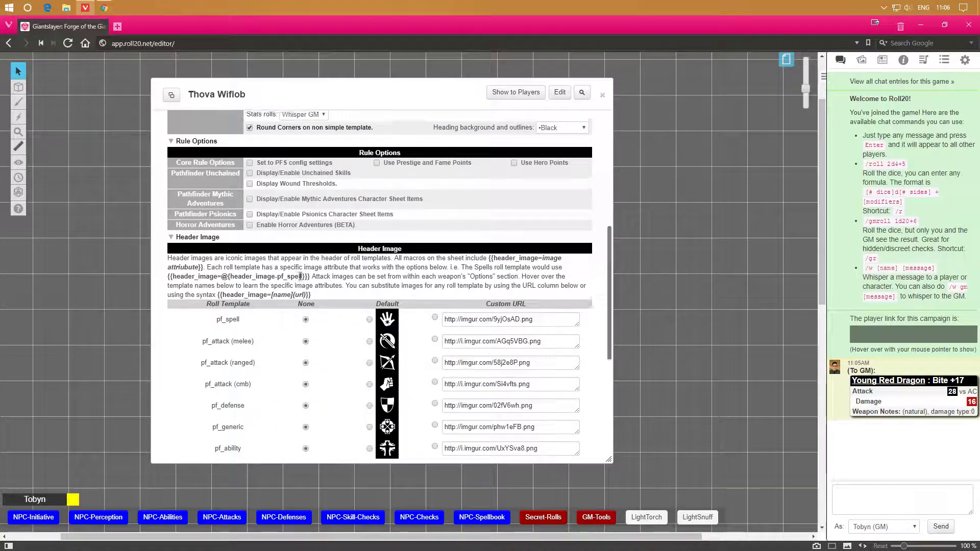
{"action": "scroll", "coordinate": [301, 279], "scroll_direction": "up", "scroll_amount": 5}
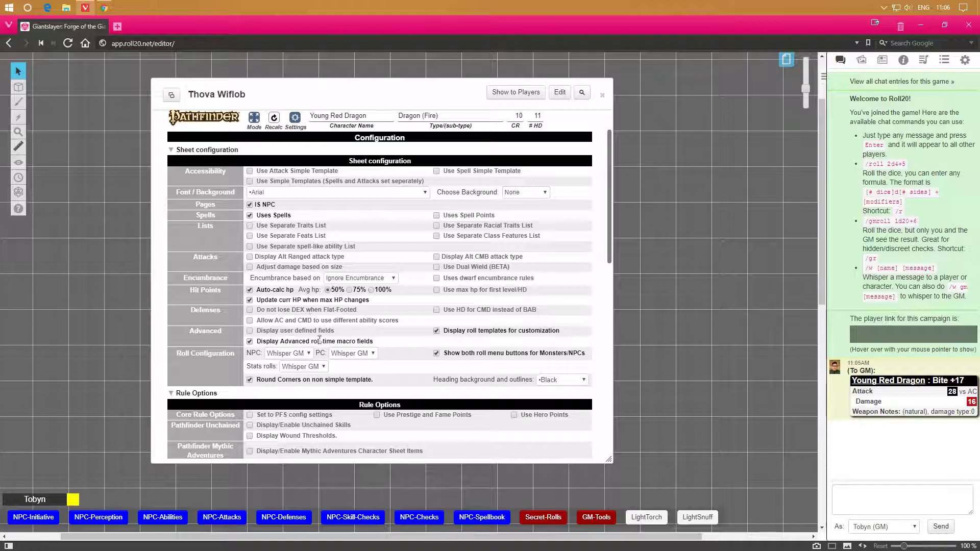
{"action": "scroll", "coordinate": [308, 277], "scroll_direction": "up", "scroll_amount": 1}
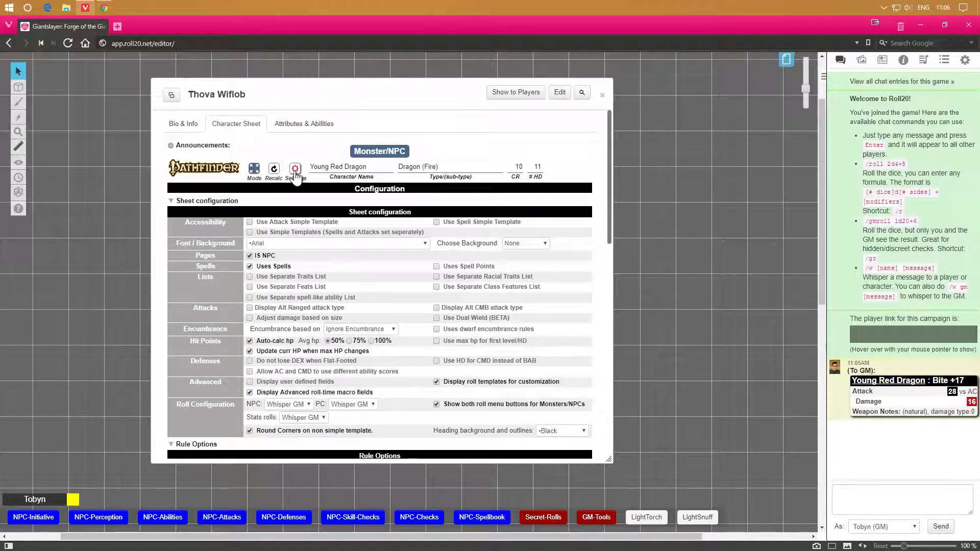
{"action": "left_click", "coordinate": [295, 169]}
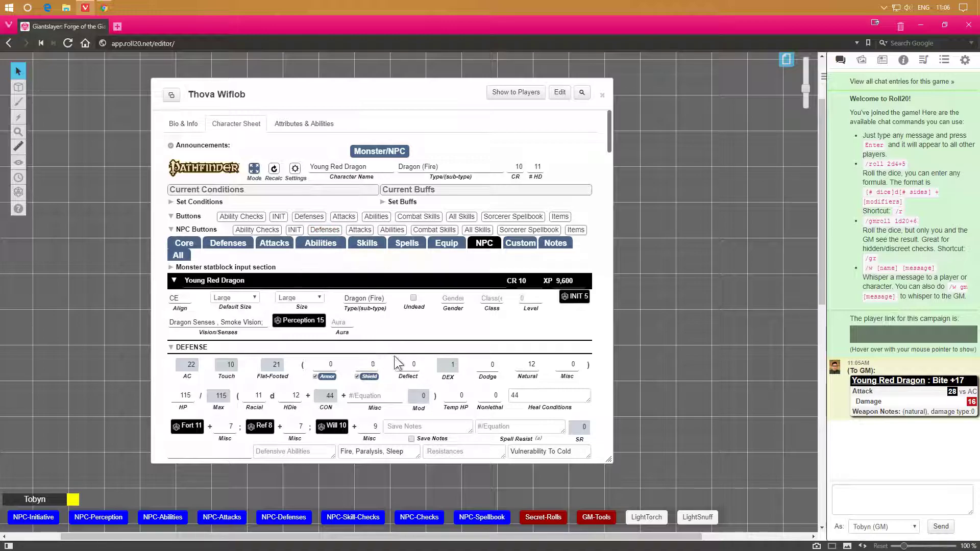
Scroll down to the spells section and switch between the spell class tabs to examine them.
{"action": "scroll", "coordinate": [399, 364], "scroll_direction": "down", "scroll_amount": 15}
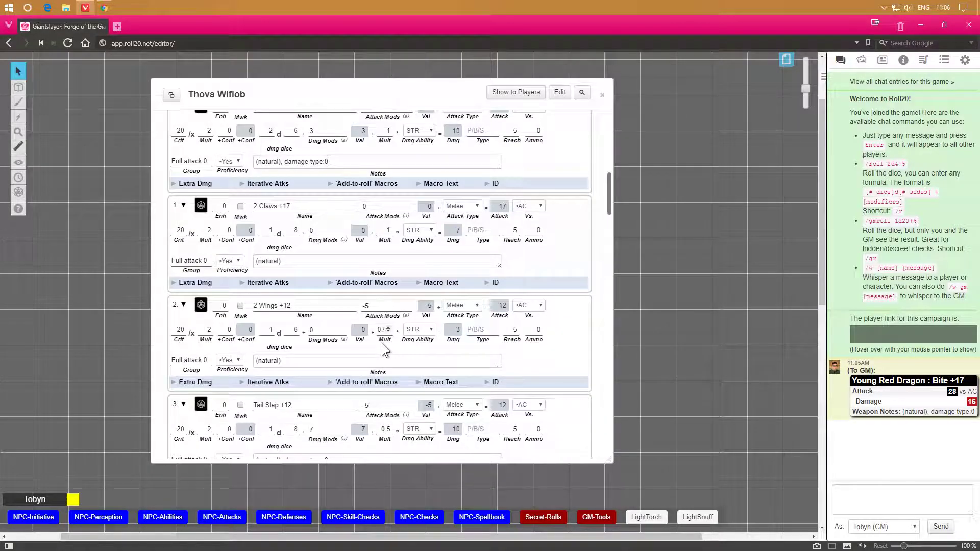
{"action": "scroll", "coordinate": [381, 342], "scroll_direction": "down", "scroll_amount": 2}
{"action": "scroll", "coordinate": [385, 335], "scroll_direction": "down", "scroll_amount": 2}
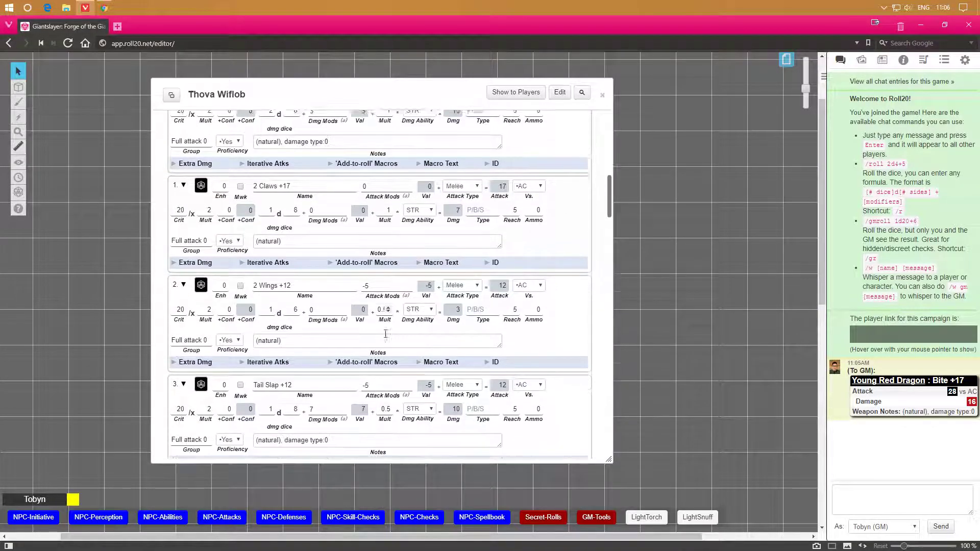
{"action": "scroll", "coordinate": [384, 333], "scroll_direction": "down", "scroll_amount": 1}
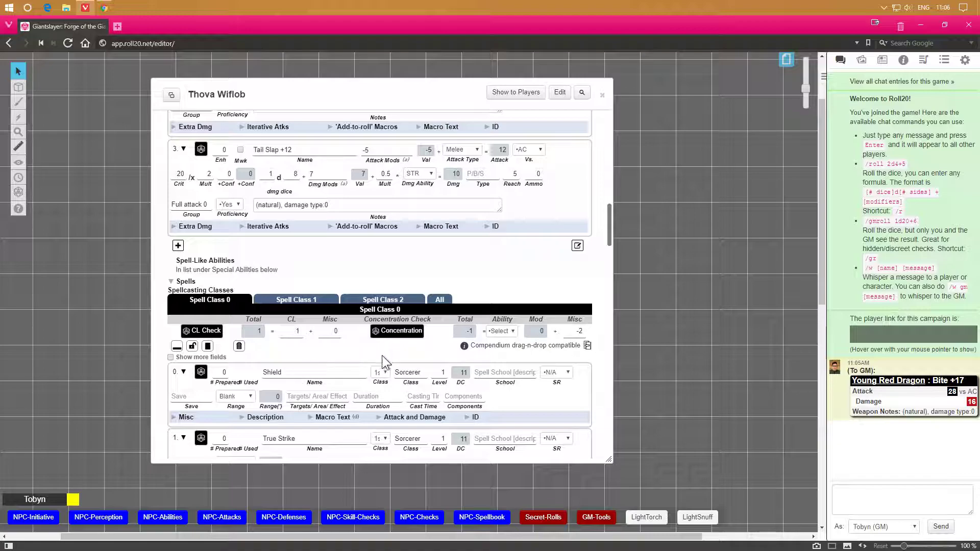
{"action": "scroll", "coordinate": [369, 384], "scroll_direction": "down", "scroll_amount": 1}
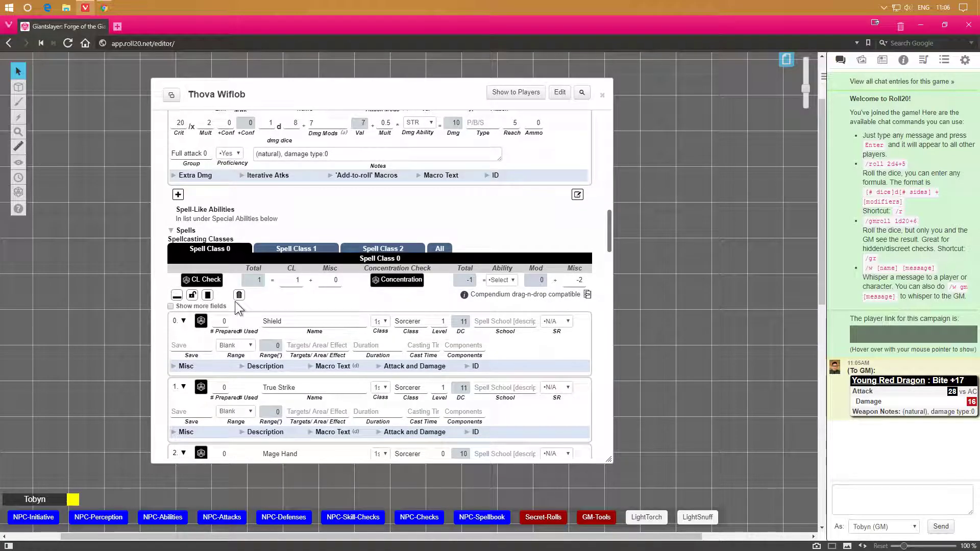
{"action": "double_click", "coordinate": [296, 280]}
{"action": "left_click", "coordinate": [327, 300]}
{"action": "left_click", "coordinate": [317, 252]}
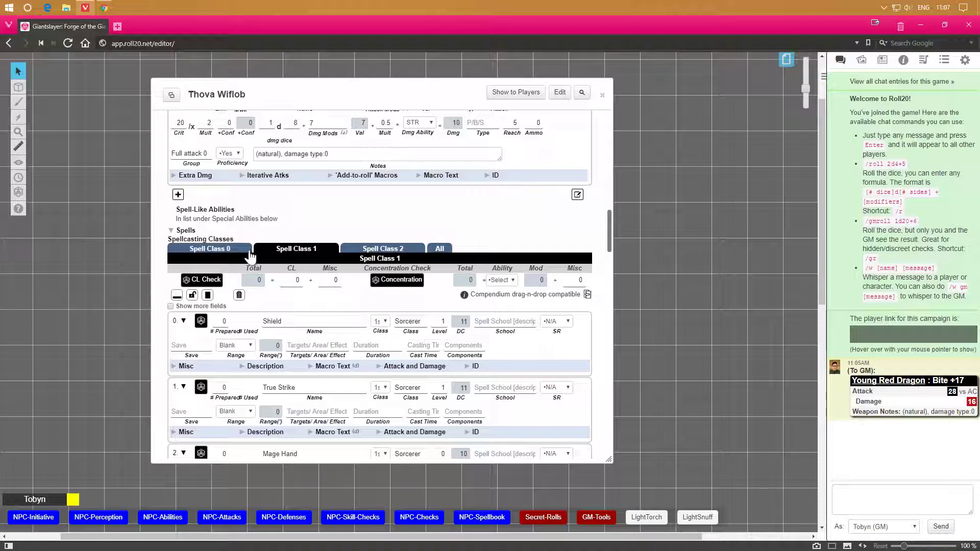
{"action": "left_click", "coordinate": [233, 253]}
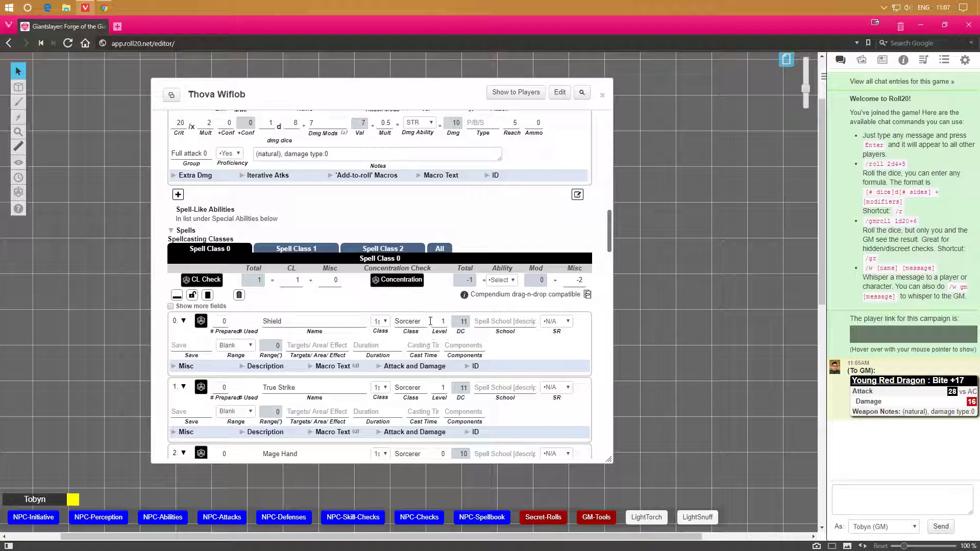
Roll the Shield spell from the sheet to chat and dismiss the desktop notification.
{"action": "left_click", "coordinate": [201, 321]}
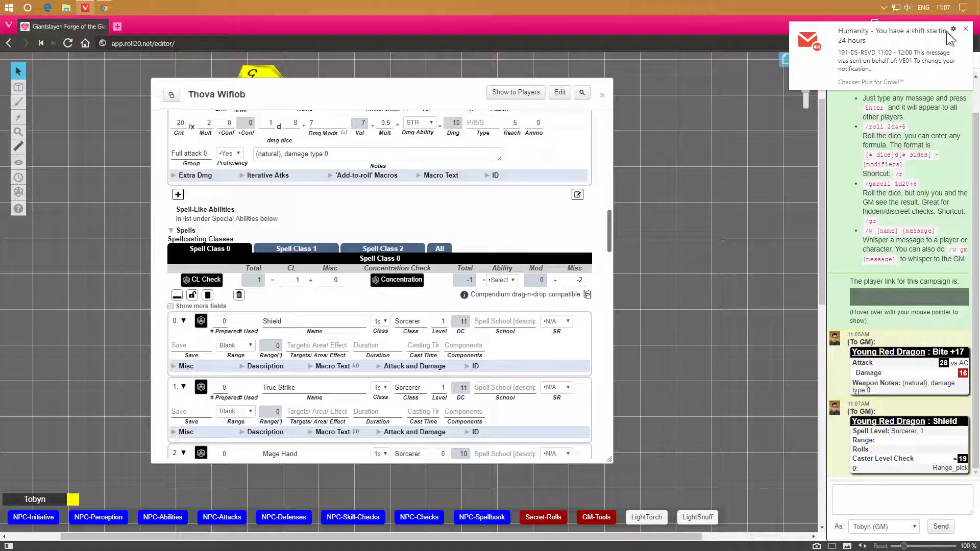
{"action": "left_click", "coordinate": [967, 29]}
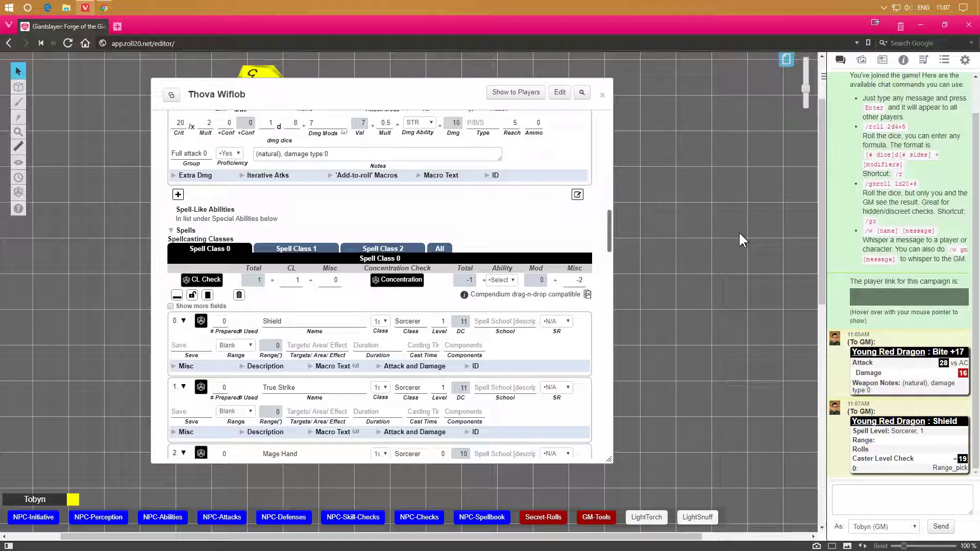
Open the compendium, search for shield, and drop the Shield spell onto the sheet's Shield spell entry.
{"action": "left_click", "coordinate": [903, 60]}
{"action": "left_click", "coordinate": [881, 95]}
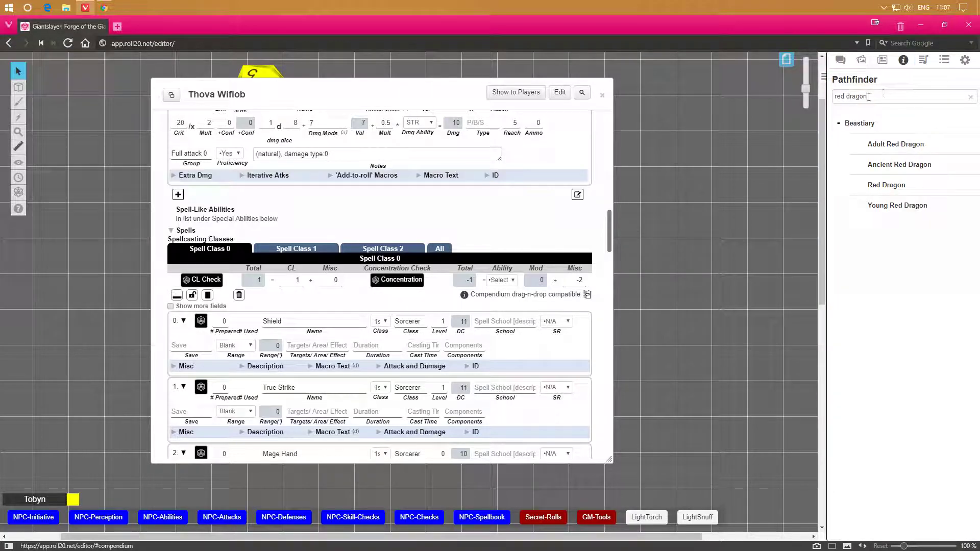
{"action": "key", "text": "ctrl+a"}
{"action": "type", "text": "shield"}
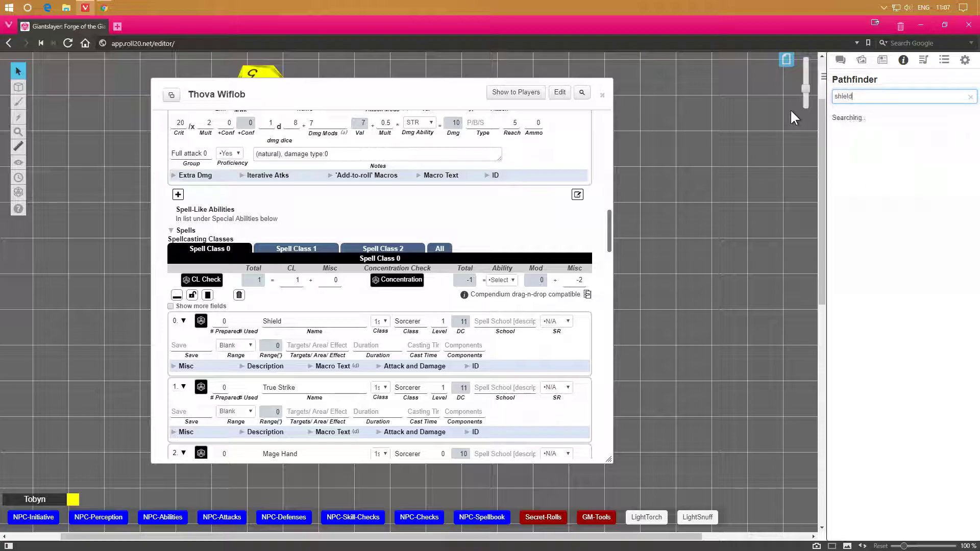
{"action": "left_click_drag", "start_coordinate": [885, 231], "coordinate": [565, 346]}
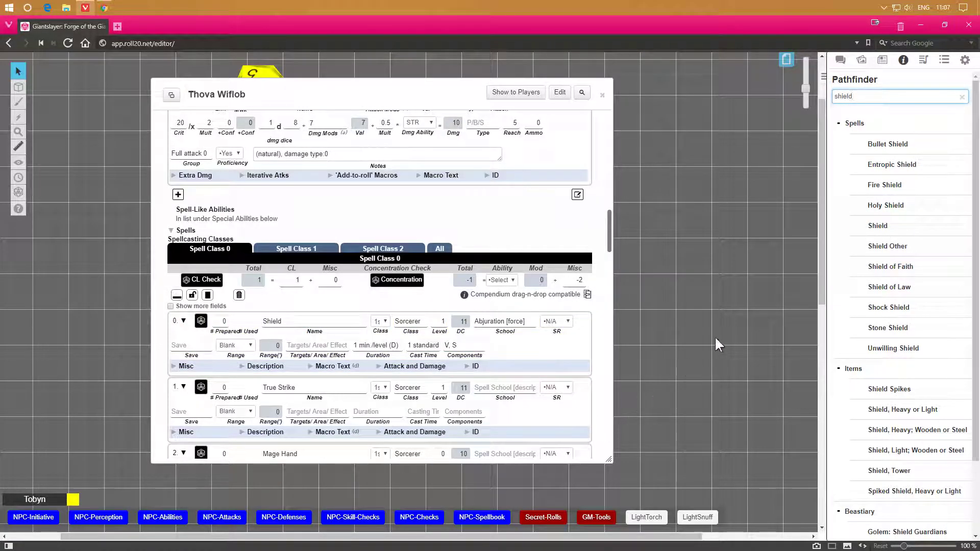
Search the compendium for True and drop True Strike onto the sheet's True Strike spell entry.
{"action": "triple_click", "coordinate": [879, 98]}
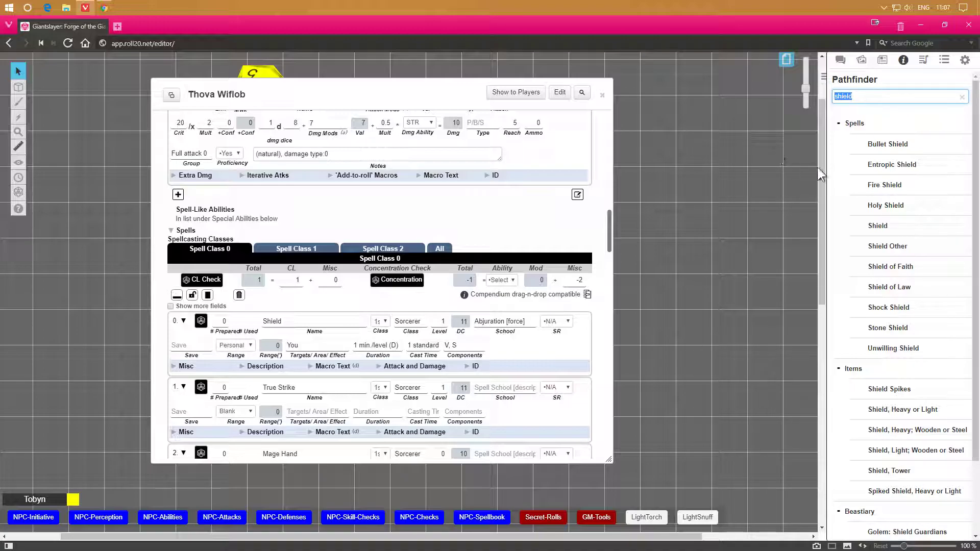
{"action": "type", "text": "True"}
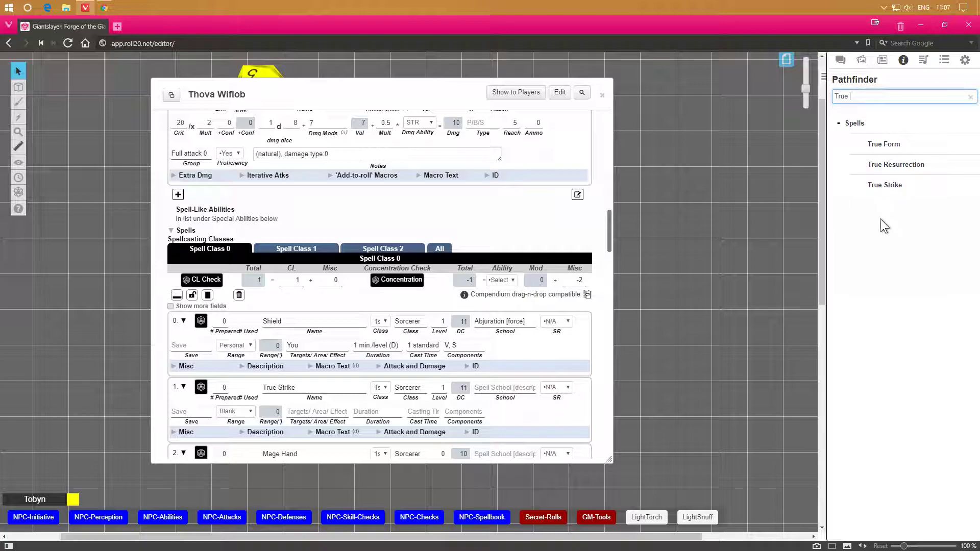
{"action": "left_click_drag", "start_coordinate": [883, 185], "coordinate": [541, 400]}
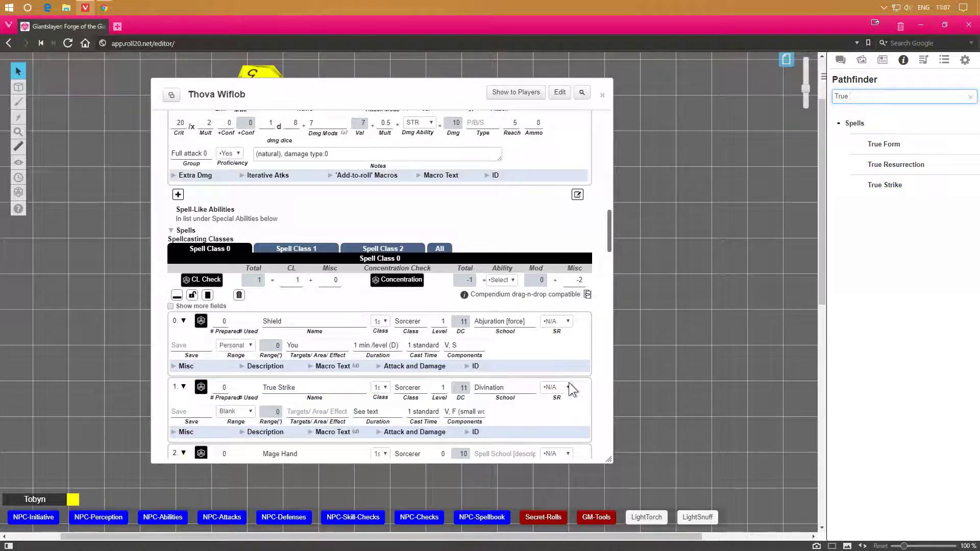
Search the compendium for Mage Ha and drop Mage Hand onto the sheet's Mage Hand spell entry.
{"action": "double_click", "coordinate": [859, 100]}
{"action": "type", "text": "Mage Ha"}
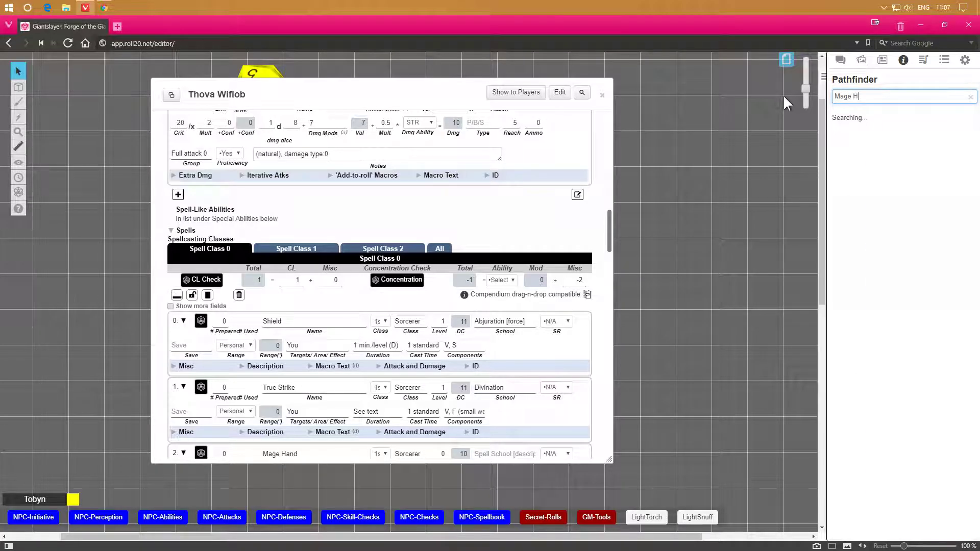
{"action": "left_click_drag", "start_coordinate": [889, 144], "coordinate": [494, 453]}
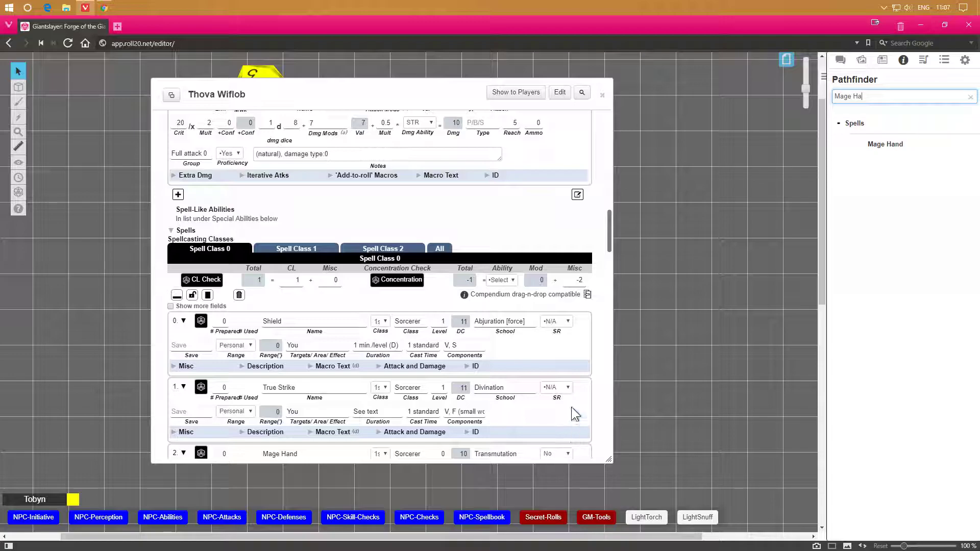
{"action": "scroll", "coordinate": [568, 403], "scroll_direction": "down", "scroll_amount": 2}
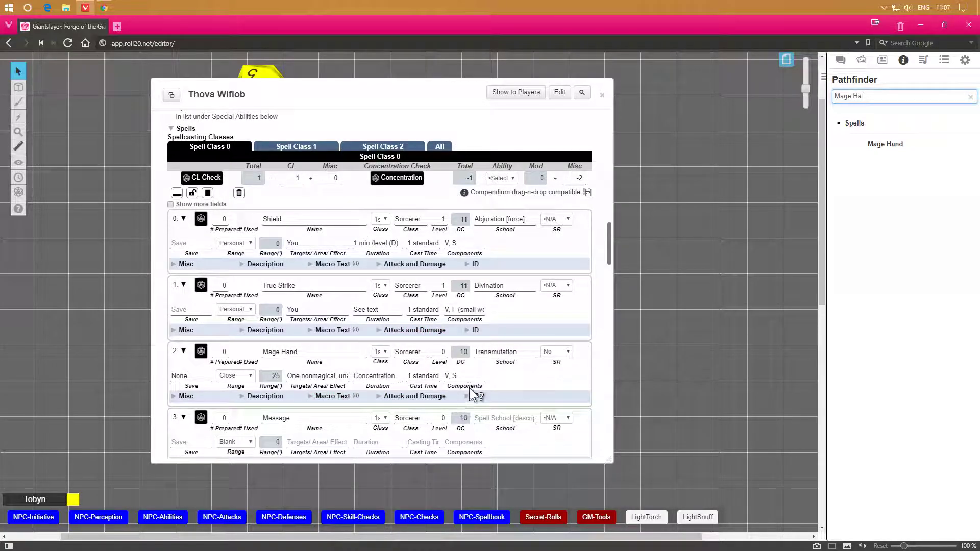
{"action": "scroll", "coordinate": [474, 397], "scroll_direction": "up", "scroll_amount": 1}
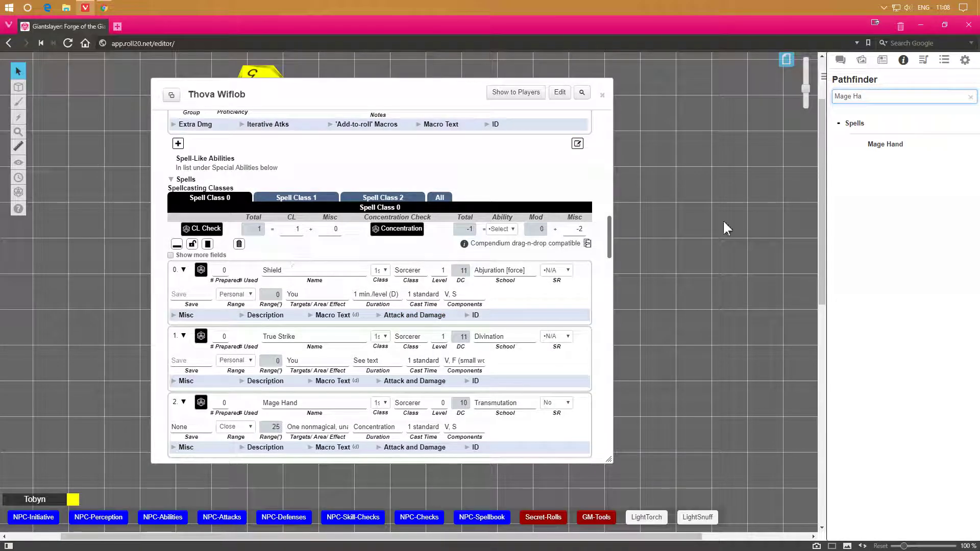
Return to the chat log and roll the Shield spell again.
{"action": "left_click", "coordinate": [840, 60]}
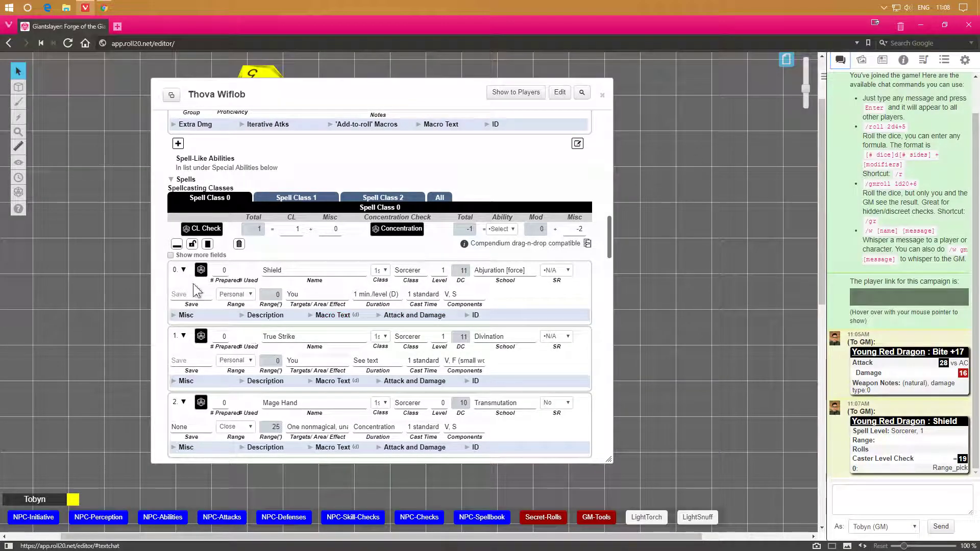
{"action": "left_click", "coordinate": [200, 270]}
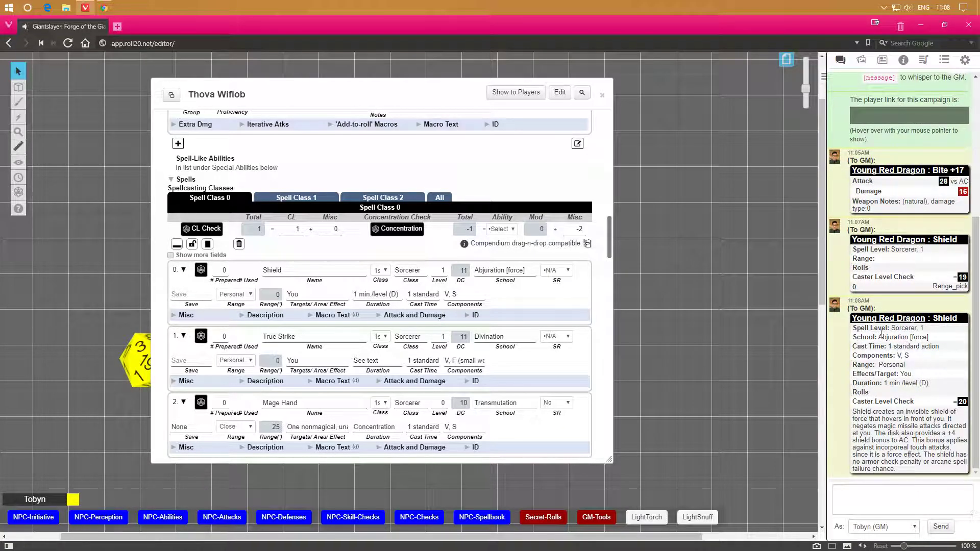
{"action": "mouse_move", "coordinate": [963, 403]}
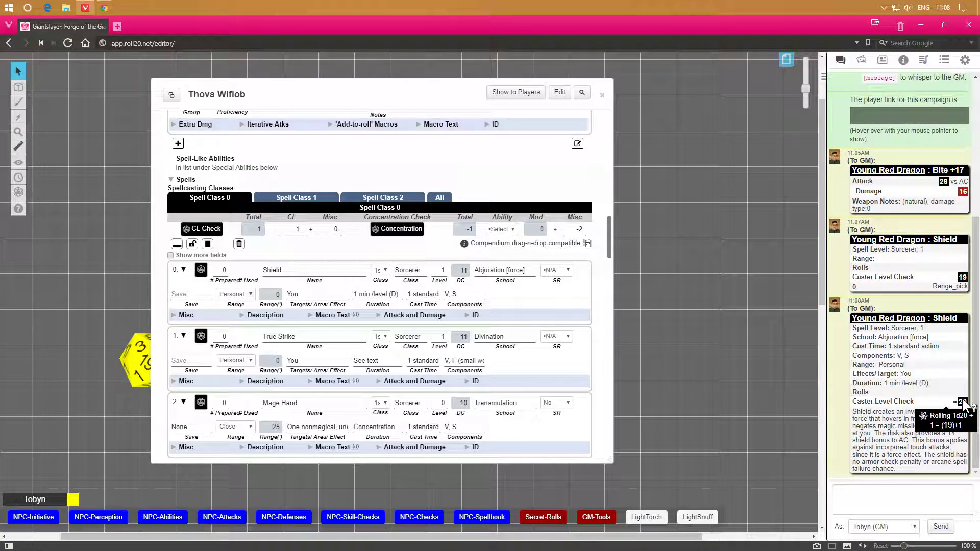
Set the spell class caster level to 11 and the concentration ability to CHA.
{"action": "double_click", "coordinate": [298, 228]}
{"action": "type", "text": "11"}
{"action": "key", "text": "Return"}
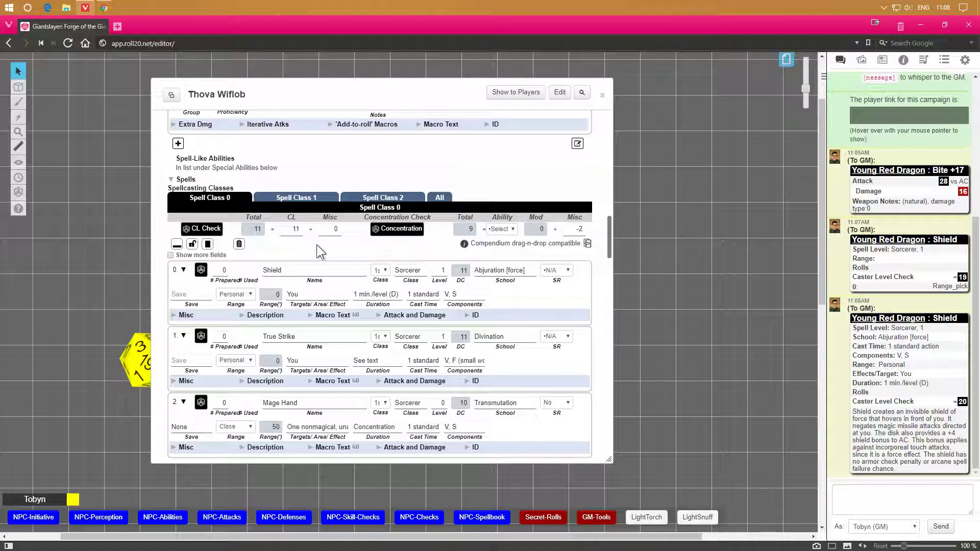
{"action": "left_click", "coordinate": [506, 229]}
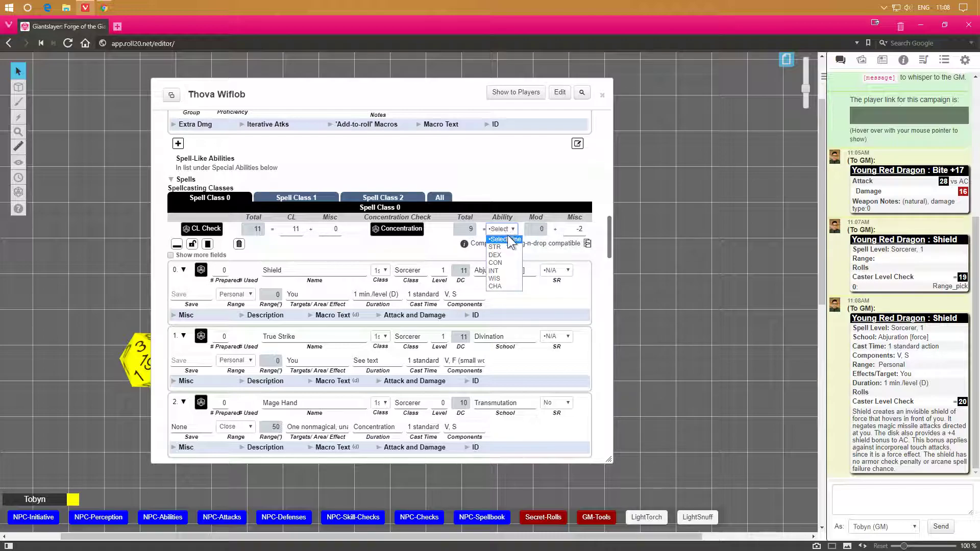
{"action": "left_click", "coordinate": [503, 287]}
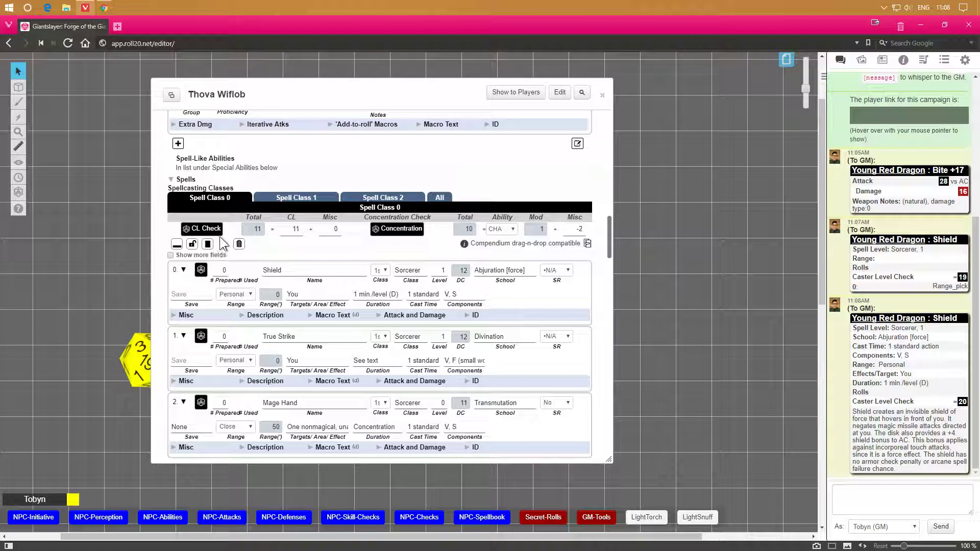
Roll the Shield and True Strike spells to chat and inspect their roll breakdowns.
{"action": "left_click", "coordinate": [200, 269]}
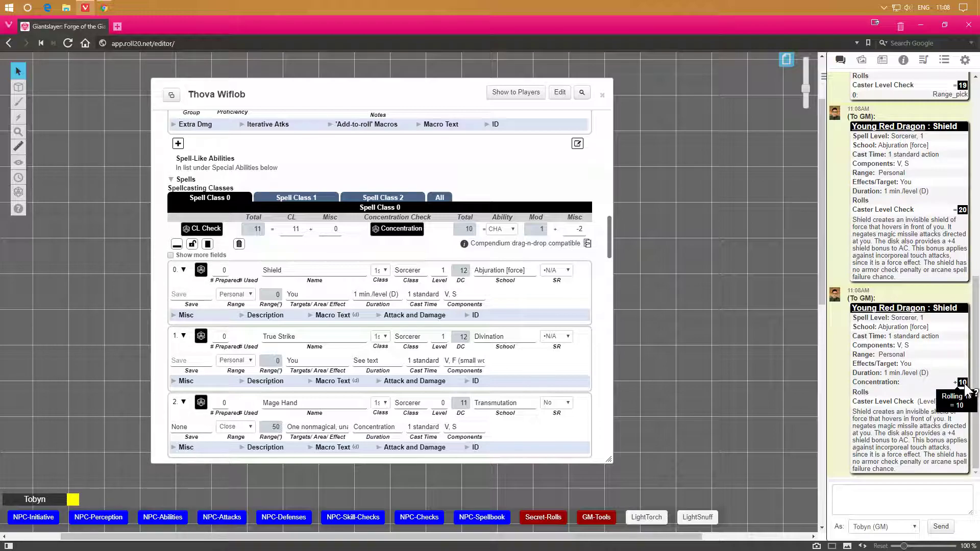
{"action": "mouse_move", "coordinate": [964, 212]}
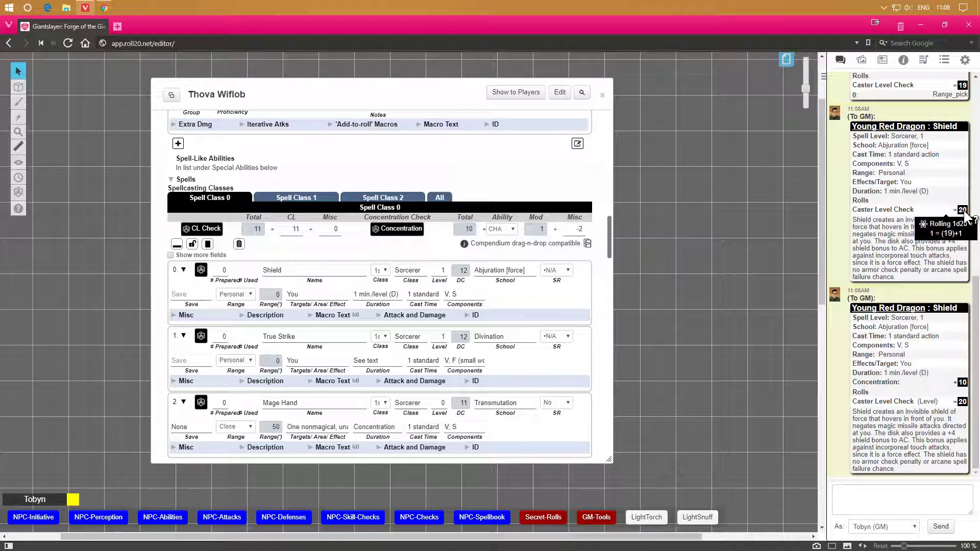
{"action": "mouse_move", "coordinate": [963, 384]}
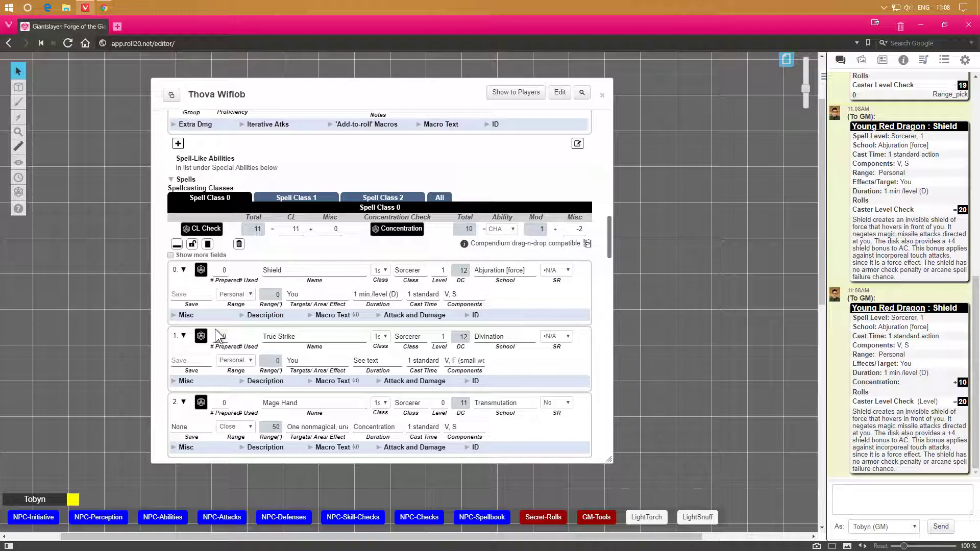
{"action": "left_click", "coordinate": [201, 336]}
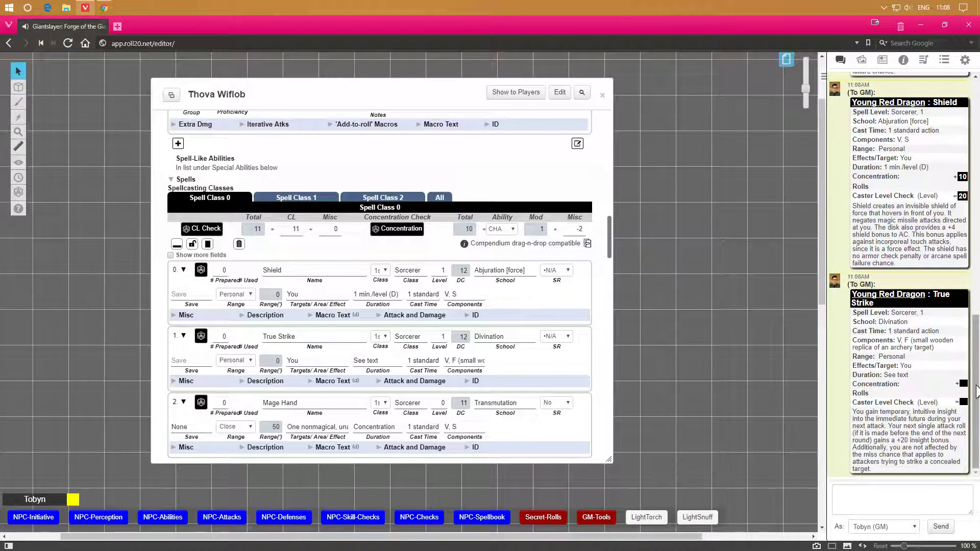
{"action": "mouse_move", "coordinate": [963, 386]}
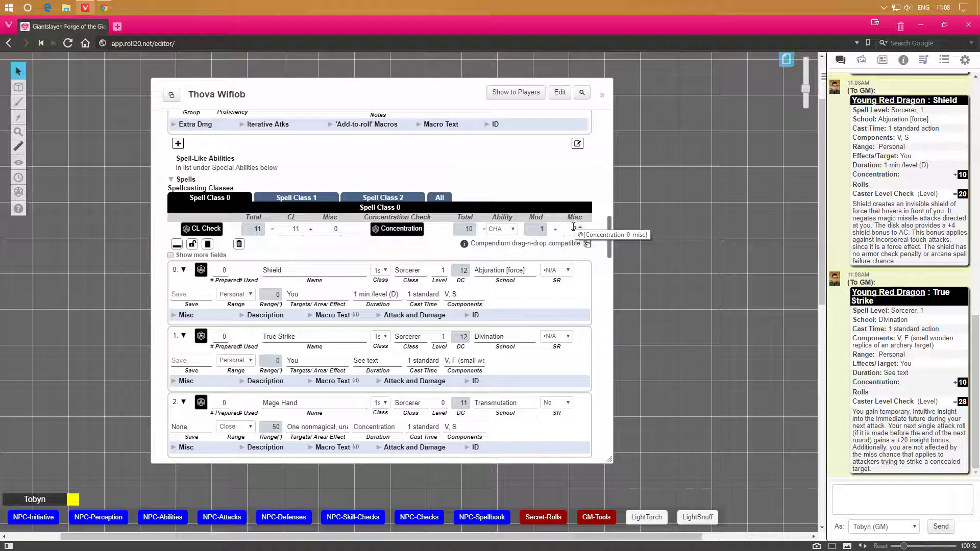
Roll the concentration check and the caster level check for the spell class.
{"action": "left_click", "coordinate": [413, 234]}
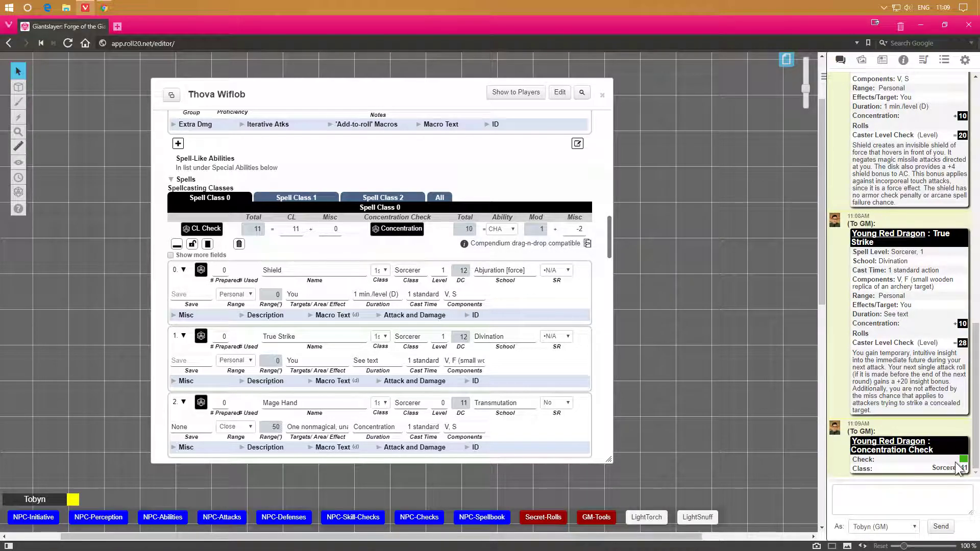
{"action": "mouse_move", "coordinate": [963, 460]}
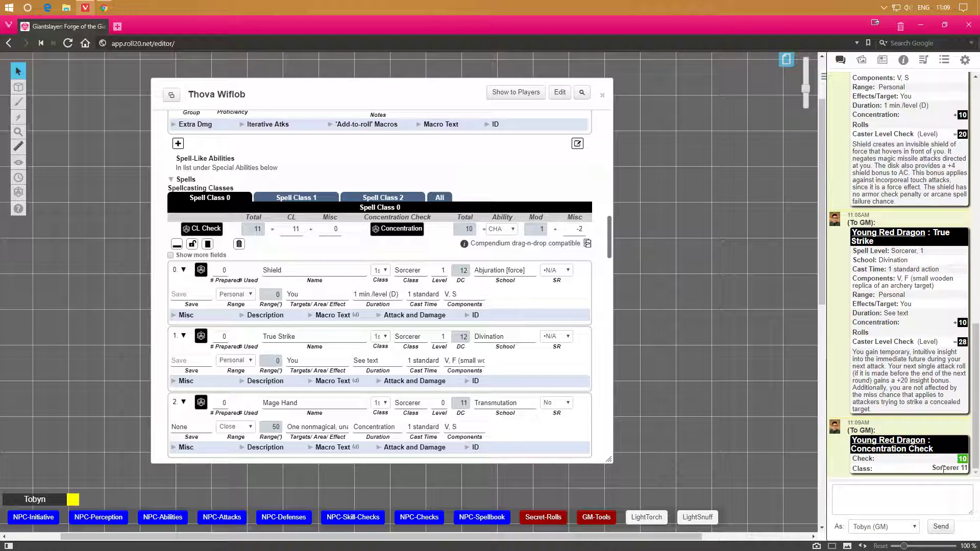
{"action": "scroll", "coordinate": [358, 250], "scroll_direction": "up", "scroll_amount": 2}
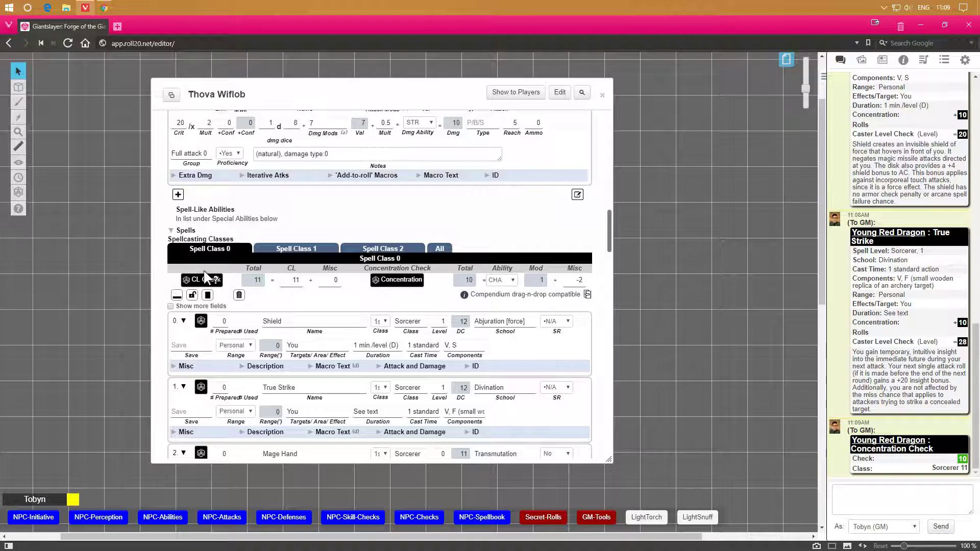
{"action": "left_click", "coordinate": [193, 282]}
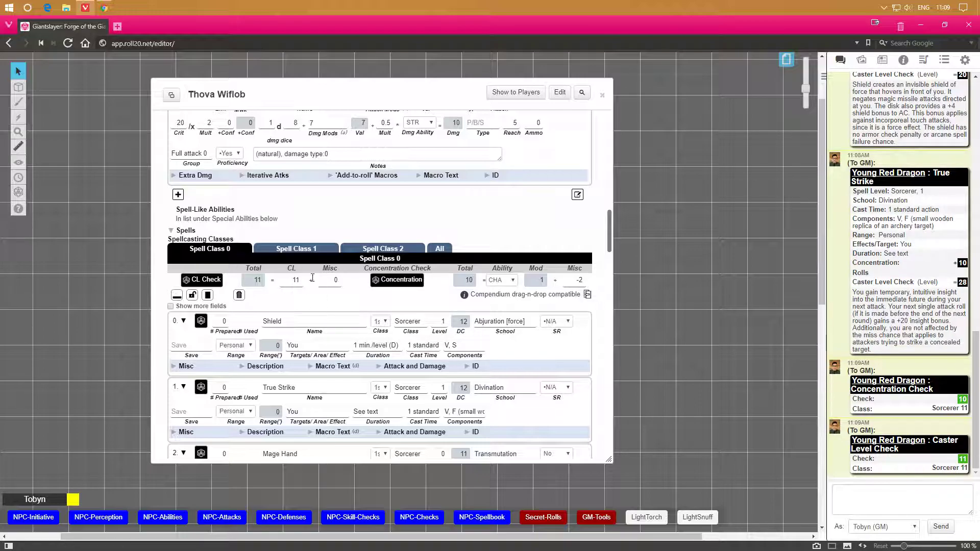
Review the spellcasting class and caster level settings in the Spells tab, then return to the NPC tab.
{"action": "scroll", "coordinate": [314, 271], "scroll_direction": "up", "scroll_amount": 2}
{"action": "scroll", "coordinate": [317, 258], "scroll_direction": "down", "scroll_amount": 2}
{"action": "scroll", "coordinate": [344, 307], "scroll_direction": "up", "scroll_amount": 10}
{"action": "scroll", "coordinate": [345, 303], "scroll_direction": "up", "scroll_amount": 10}
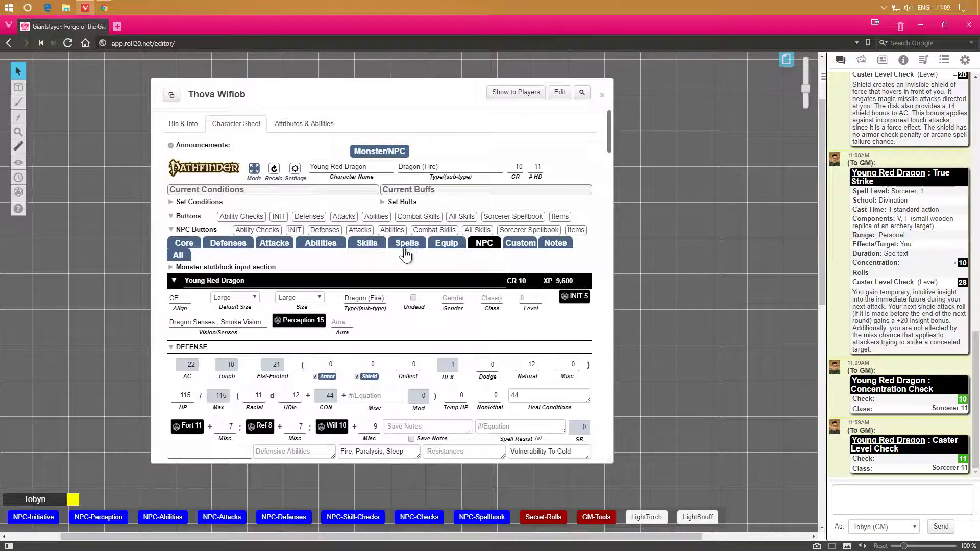
{"action": "left_click", "coordinate": [407, 243]}
{"action": "scroll", "coordinate": [376, 394], "scroll_direction": "down", "scroll_amount": 1}
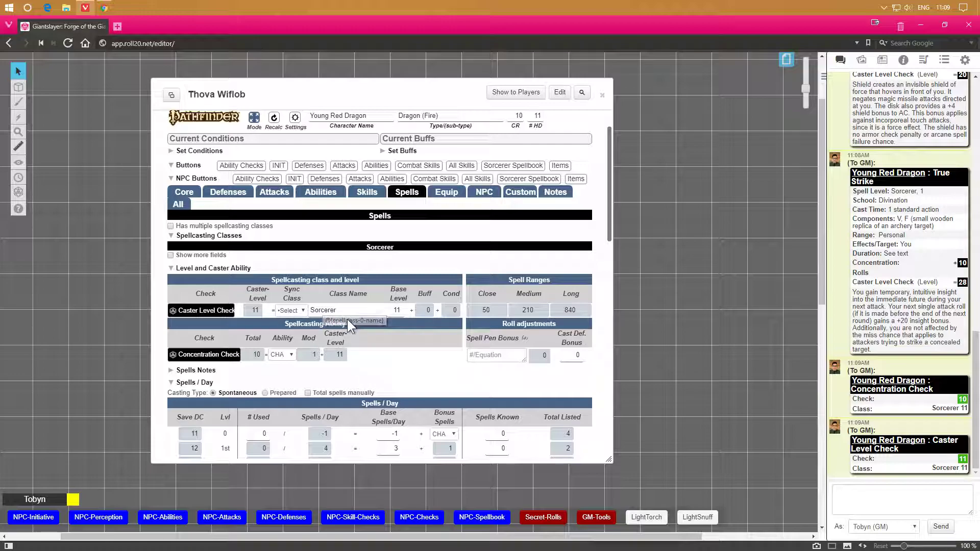
{"action": "scroll", "coordinate": [271, 255], "scroll_direction": "up", "scroll_amount": 2}
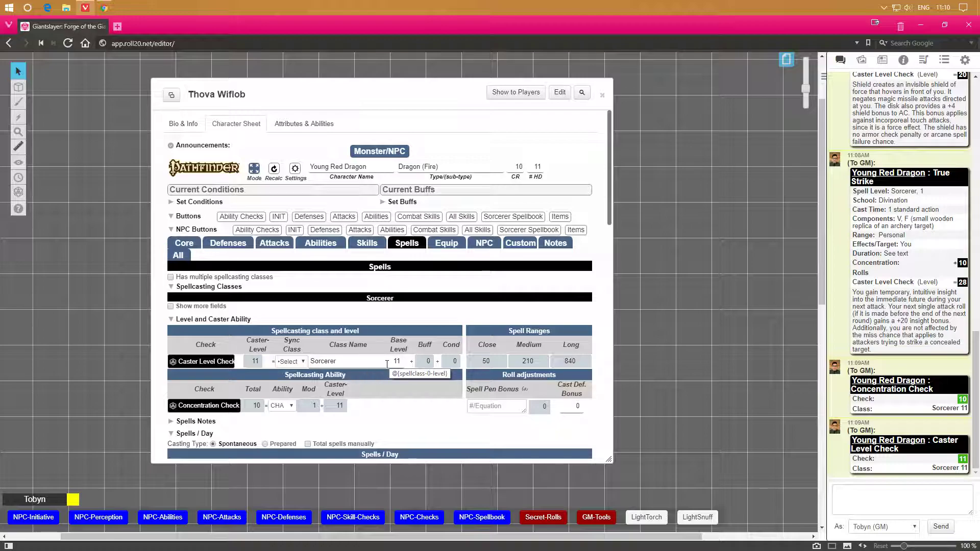
{"action": "left_click", "coordinate": [484, 246]}
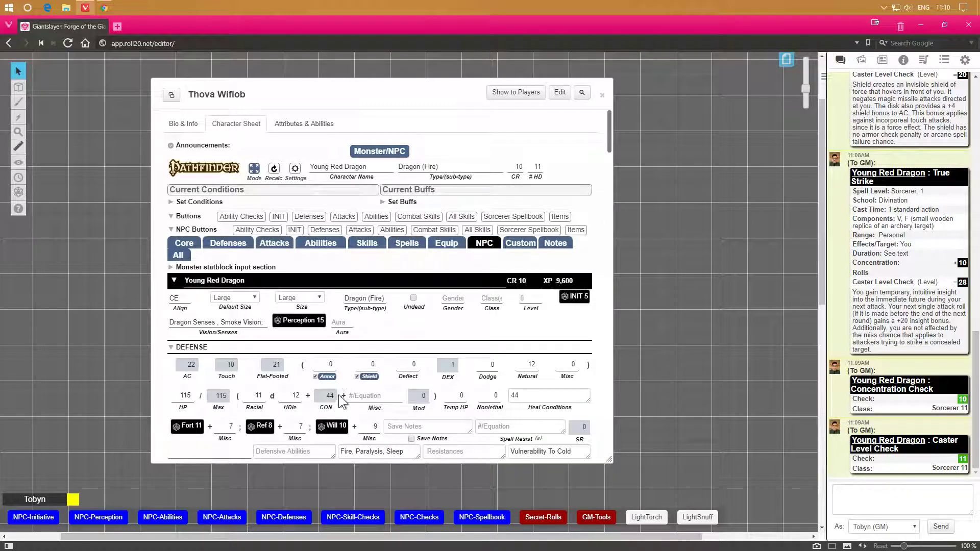
Switch to the Spells tab and roll its Caster Level Check and Concentration Check to chat.
{"action": "scroll", "coordinate": [340, 394], "scroll_direction": "down", "scroll_amount": 15}
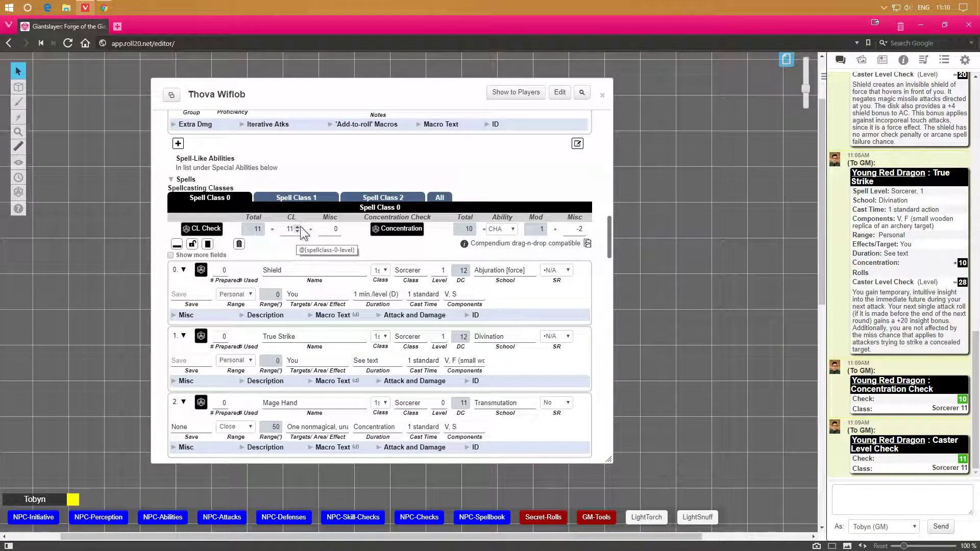
{"action": "scroll", "coordinate": [329, 208], "scroll_direction": "up", "scroll_amount": 4}
{"action": "scroll", "coordinate": [329, 208], "scroll_direction": "up", "scroll_amount": 10}
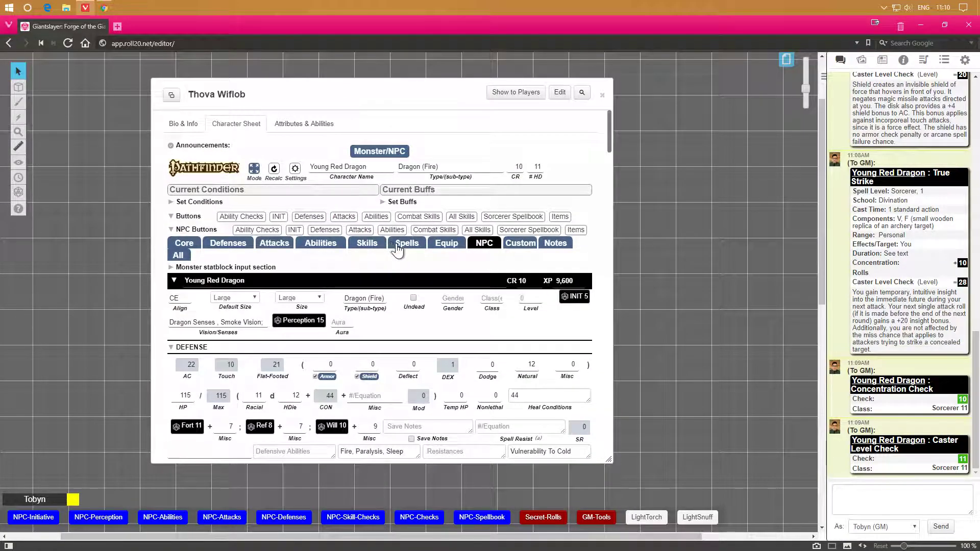
{"action": "left_click", "coordinate": [399, 245]}
{"action": "scroll", "coordinate": [259, 330], "scroll_direction": "down", "scroll_amount": 2}
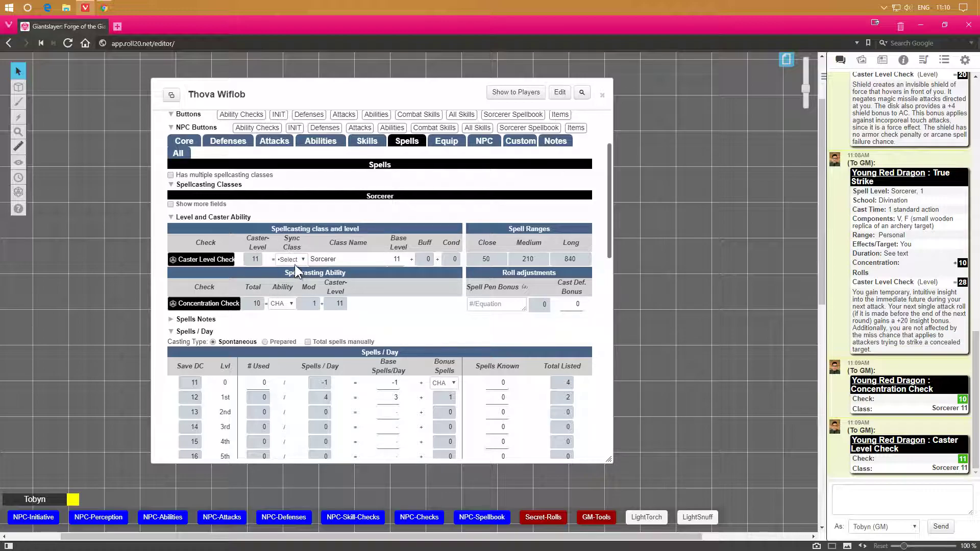
{"action": "left_click", "coordinate": [228, 261]}
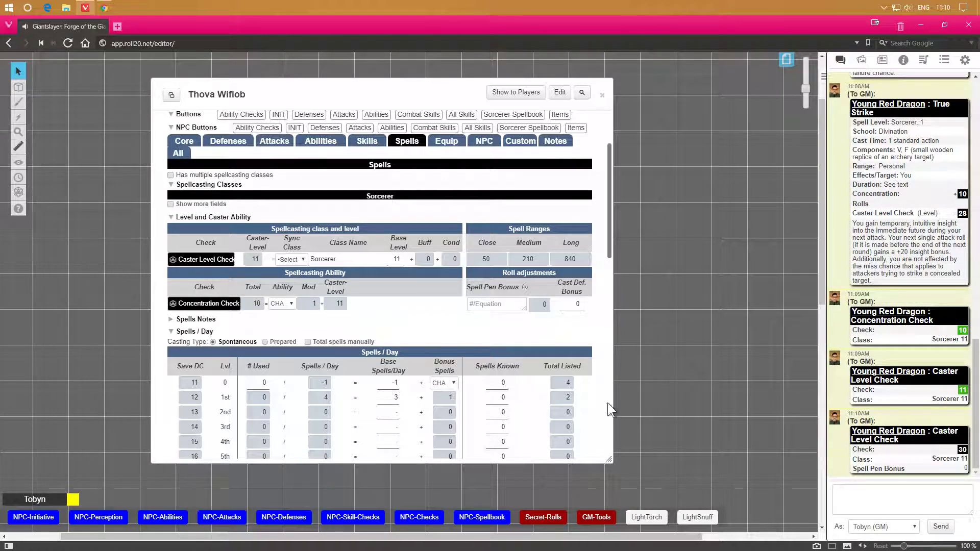
{"action": "left_click", "coordinate": [210, 305]}
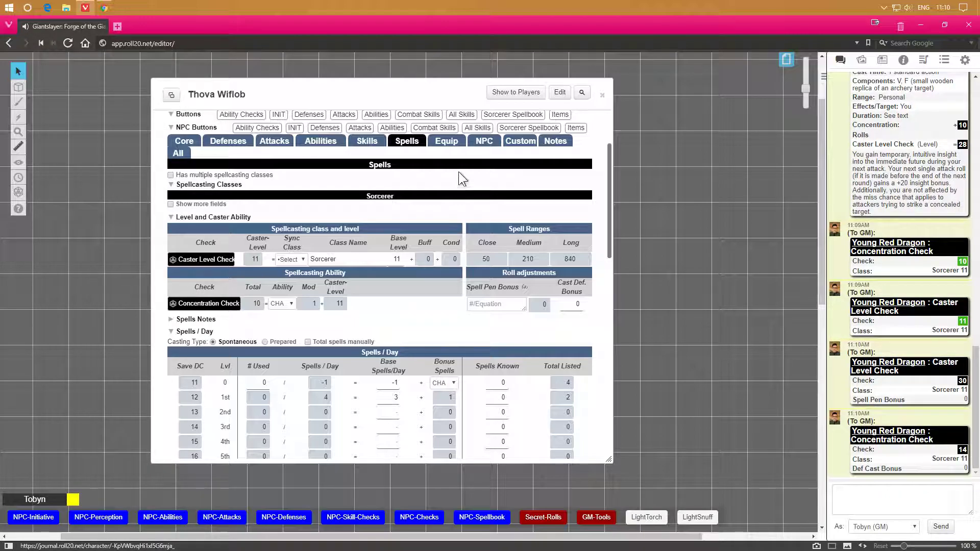
Roll the CL Check for Spell Class 0 from the spells section of the NPC tab.
{"action": "left_click", "coordinate": [482, 148]}
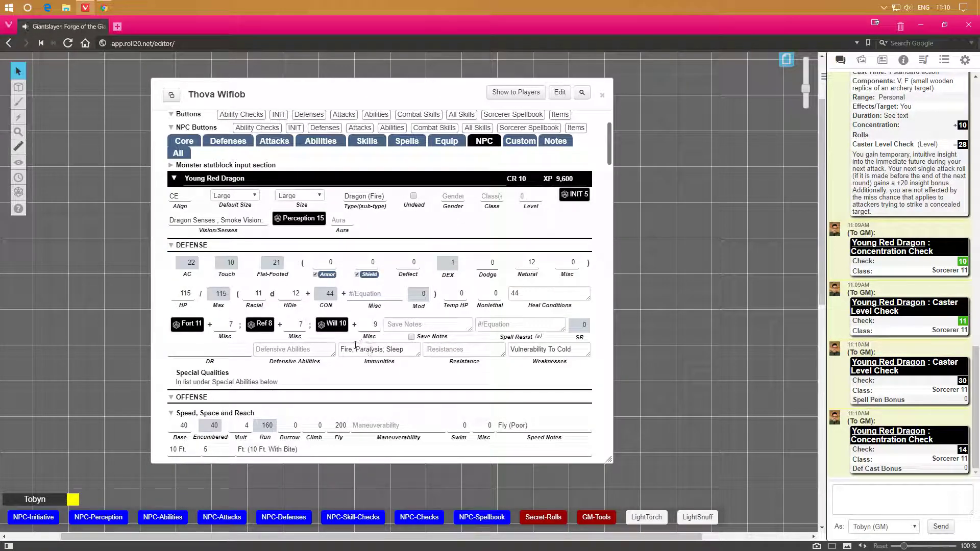
{"action": "scroll", "coordinate": [362, 345], "scroll_direction": "down", "scroll_amount": 4}
{"action": "scroll", "coordinate": [355, 340], "scroll_direction": "down", "scroll_amount": 10}
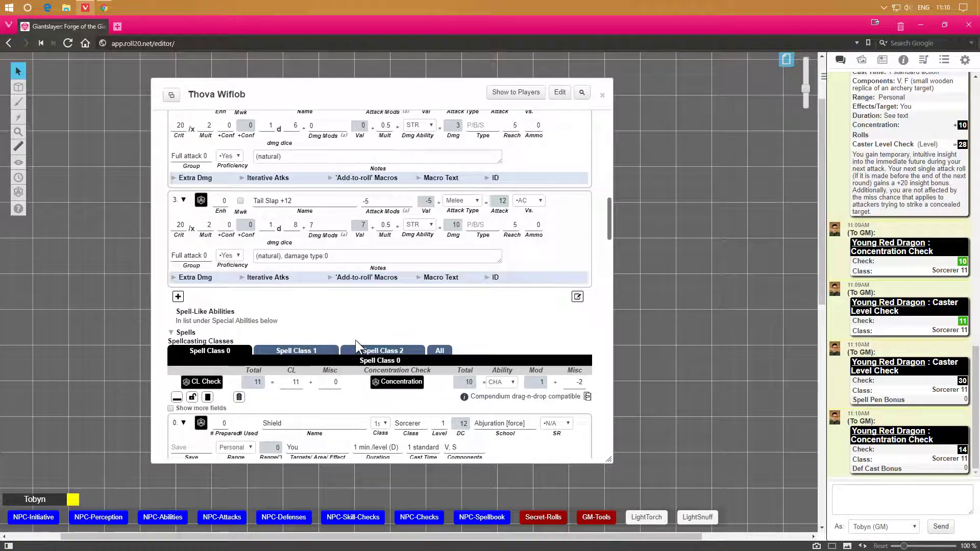
{"action": "left_click", "coordinate": [203, 280]}
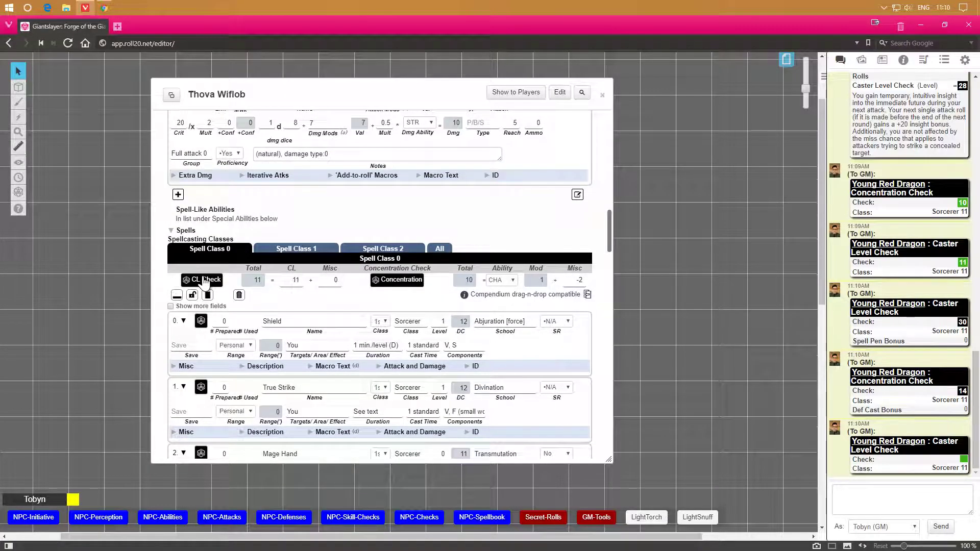
{"action": "mouse_move", "coordinate": [963, 461]}
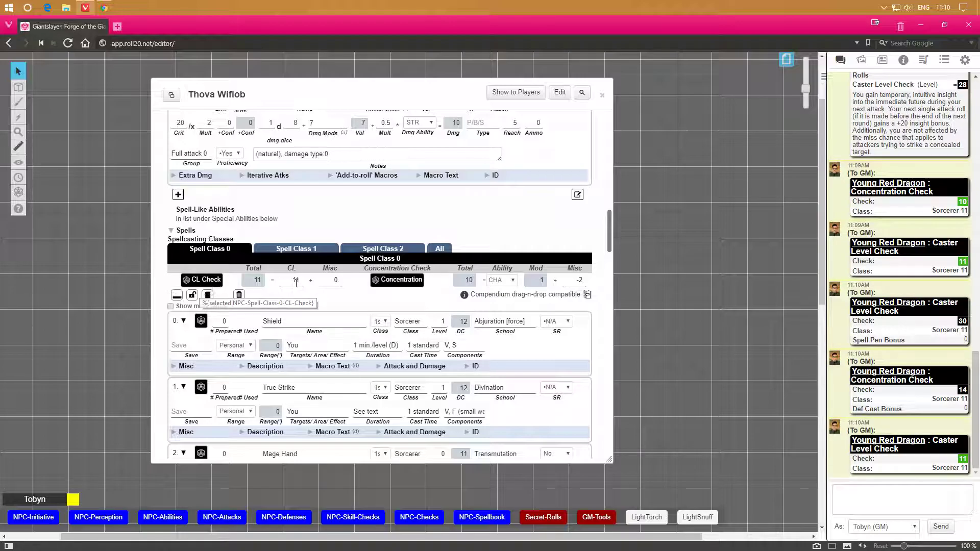
Return to the Spells tab and review the spellcasting class and caster ability settings.
{"action": "scroll", "coordinate": [332, 304], "scroll_direction": "up", "scroll_amount": 15}
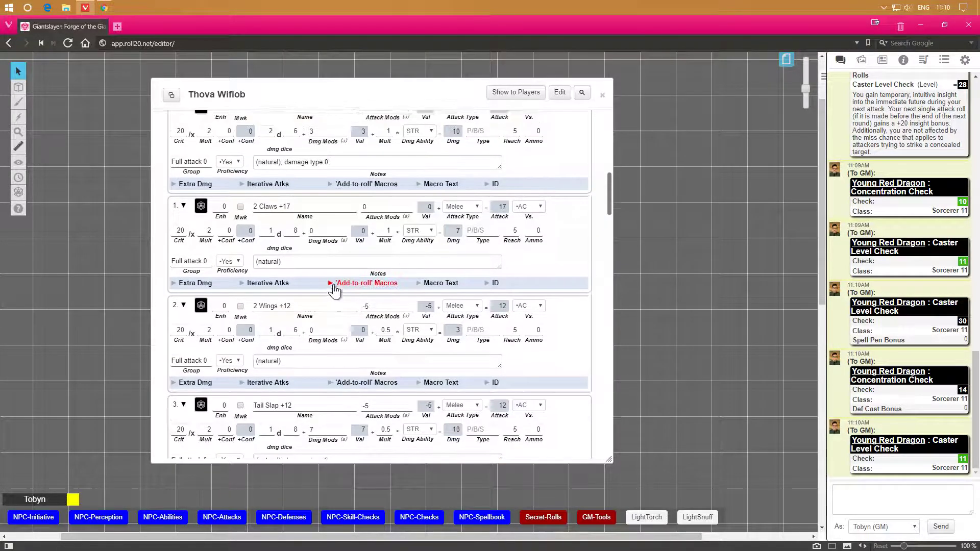
{"action": "scroll", "coordinate": [337, 276], "scroll_direction": "up", "scroll_amount": 3}
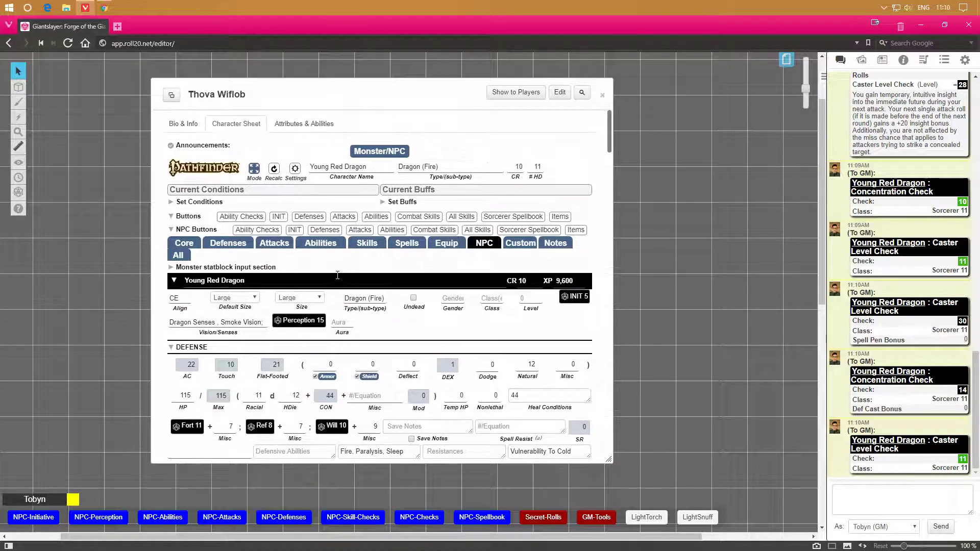
{"action": "left_click", "coordinate": [423, 243]}
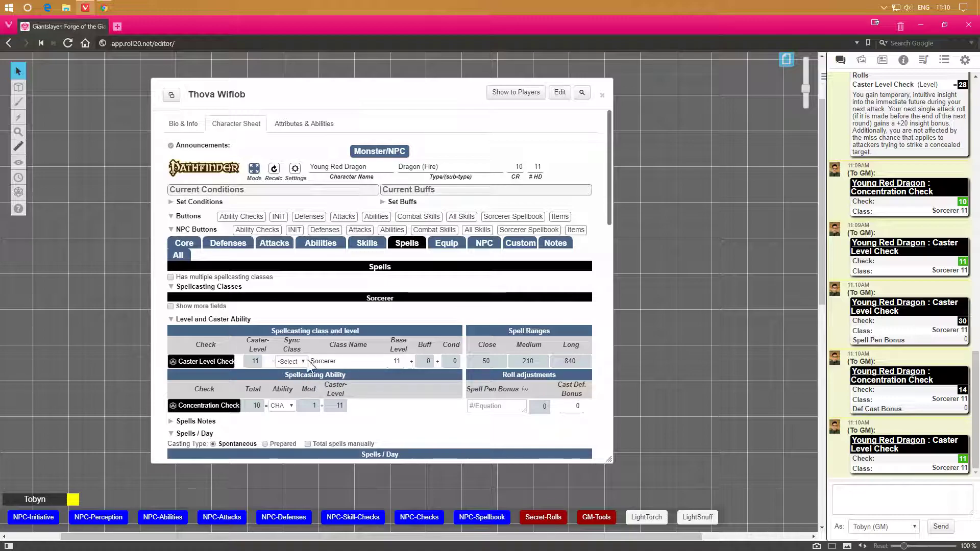
{"action": "scroll", "coordinate": [363, 412], "scroll_direction": "down", "scroll_amount": 1}
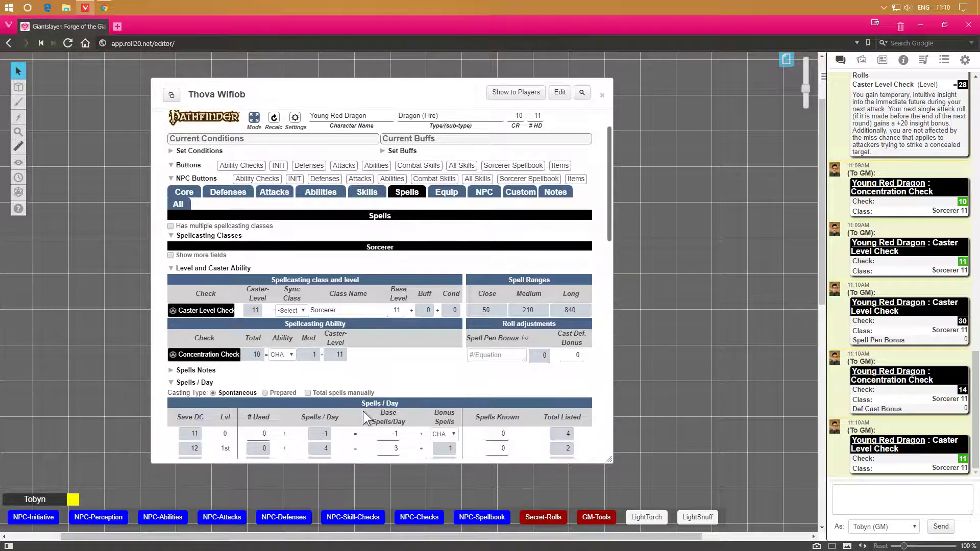
{"action": "scroll", "coordinate": [363, 411], "scroll_direction": "down", "scroll_amount": 1}
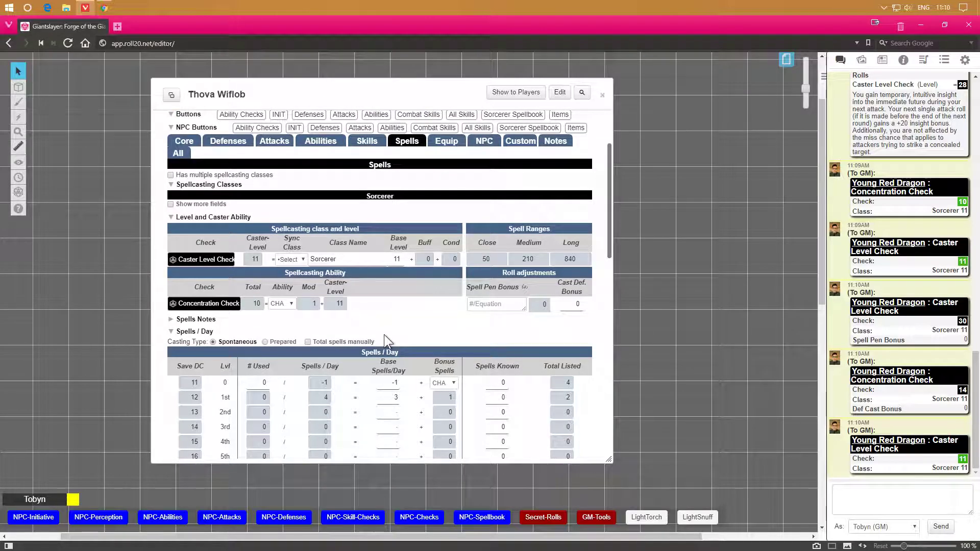
{"action": "scroll", "coordinate": [384, 335], "scroll_direction": "up", "scroll_amount": 2}
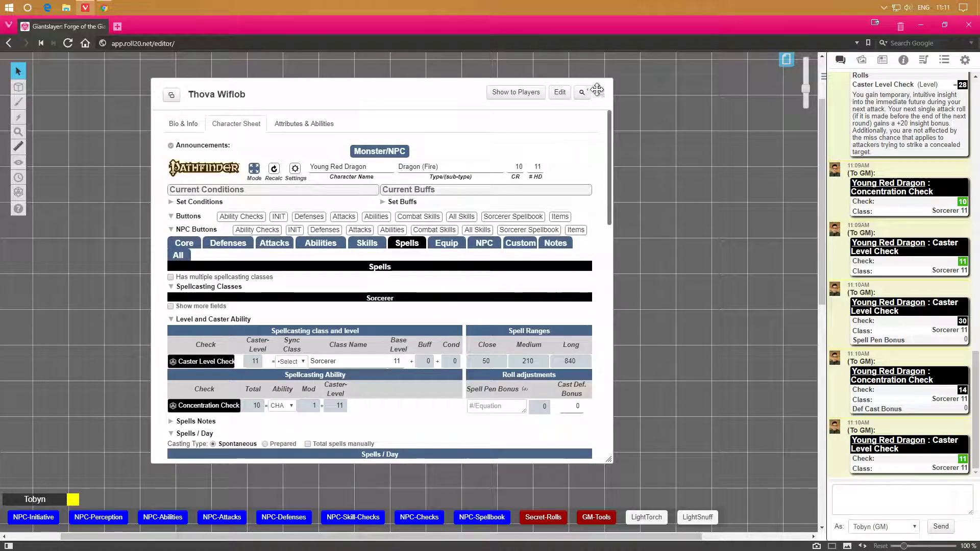
Open the dragon token's settings and link bar 1 to the HP attribute.
{"action": "double_click", "coordinate": [400, 96]}
{"action": "double_click", "coordinate": [303, 180]}
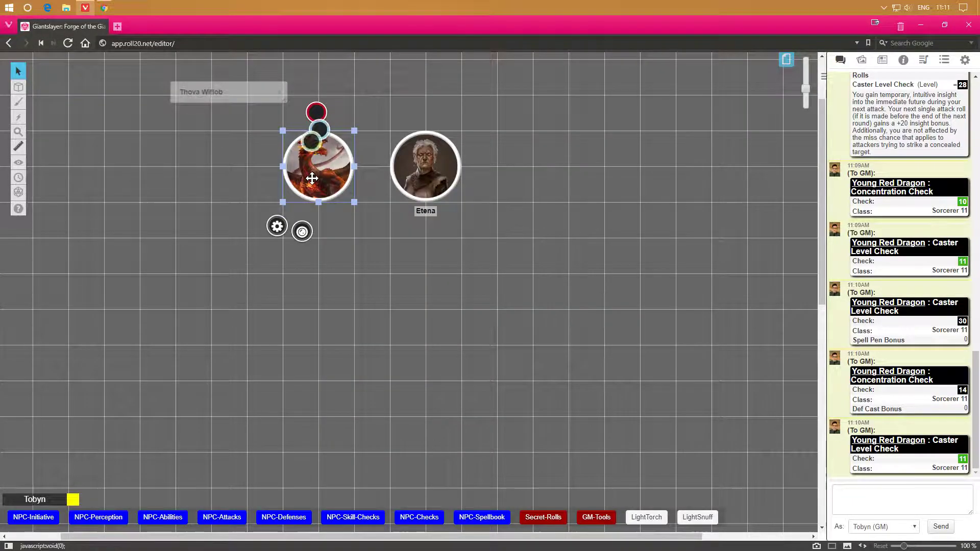
{"action": "left_click", "coordinate": [399, 142]}
{"action": "scroll", "coordinate": [385, 226], "scroll_direction": "down", "scroll_amount": 5}
{"action": "left_click", "coordinate": [364, 315]}
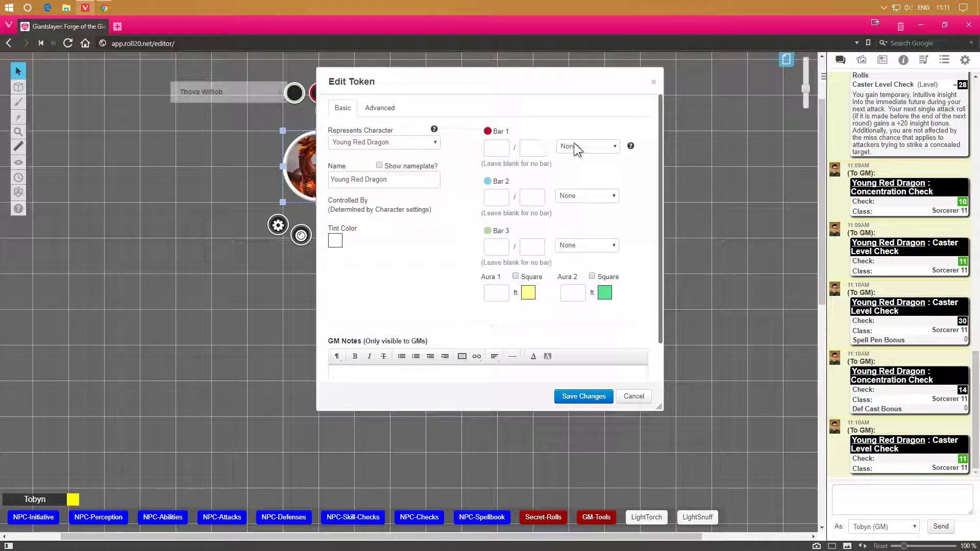
{"action": "left_click", "coordinate": [589, 146]}
{"action": "scroll", "coordinate": [605, 188], "scroll_direction": "down", "scroll_amount": 3}
{"action": "scroll", "coordinate": [605, 188], "scroll_direction": "down", "scroll_amount": 8}
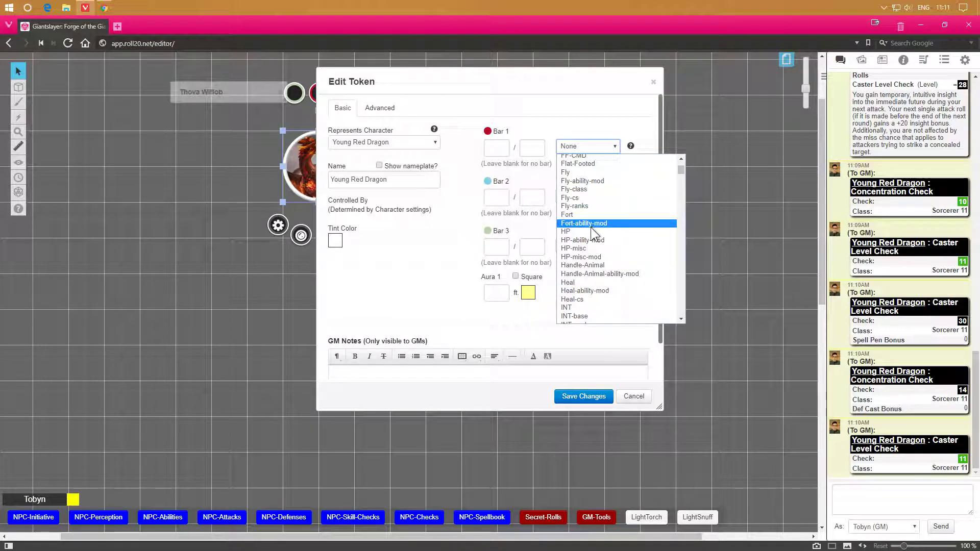
{"action": "left_click", "coordinate": [591, 231]}
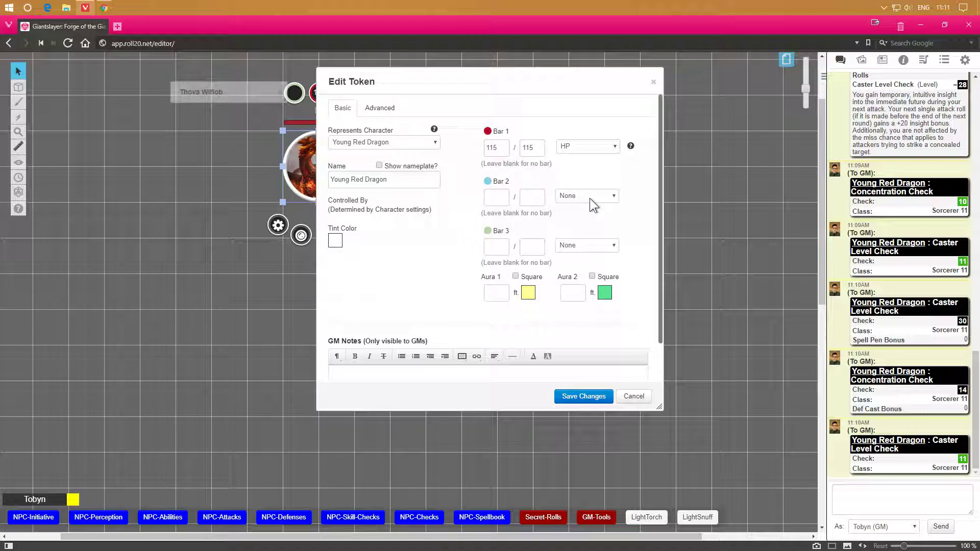
Link bar 2 to AC and bar 3 to speed-modified, then save the token changes.
{"action": "left_click", "coordinate": [589, 199]}
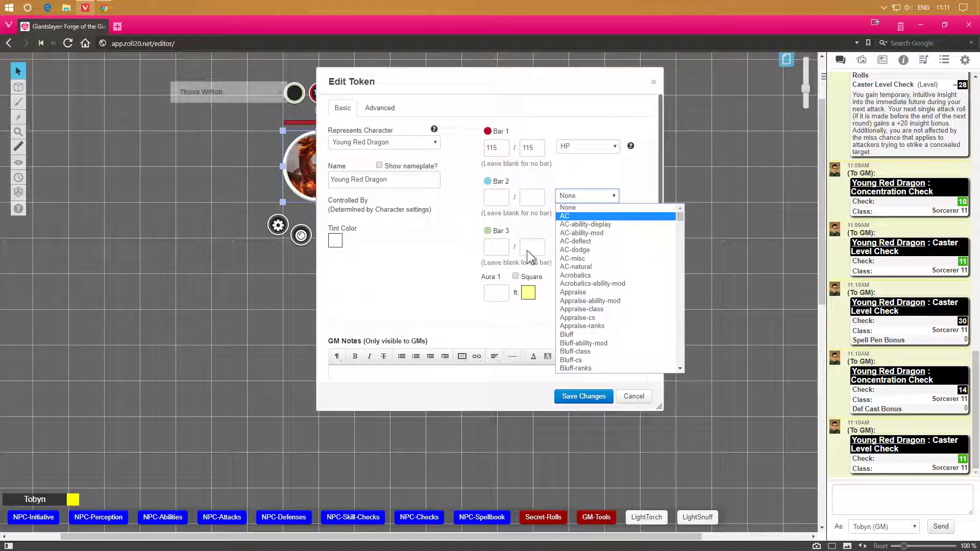
{"action": "left_click", "coordinate": [576, 216]}
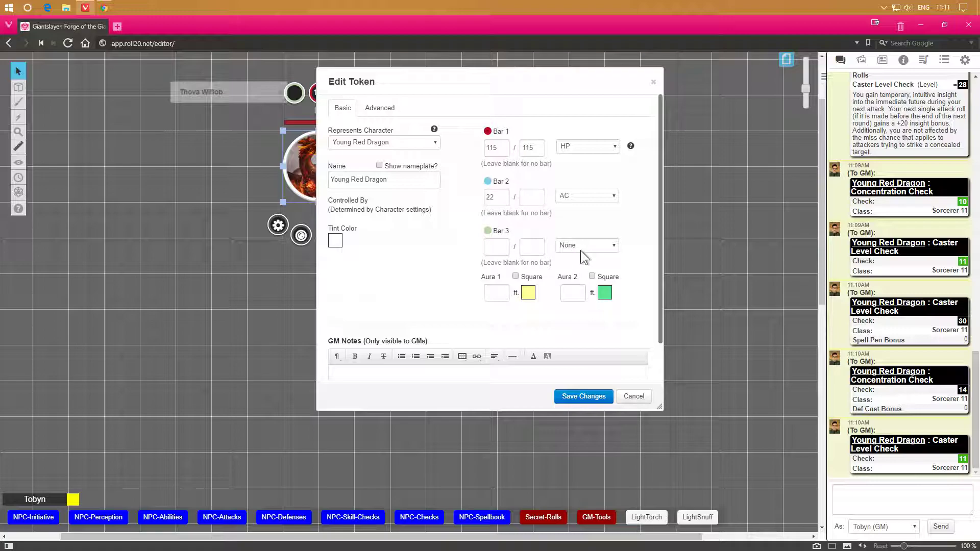
{"action": "left_click", "coordinate": [581, 250]}
{"action": "left_click_drag", "start_coordinate": [681, 268], "coordinate": [672, 384]}
{"action": "scroll", "coordinate": [620, 375], "scroll_direction": "down", "scroll_amount": 7}
{"action": "scroll", "coordinate": [620, 375], "scroll_direction": "down", "scroll_amount": 2}
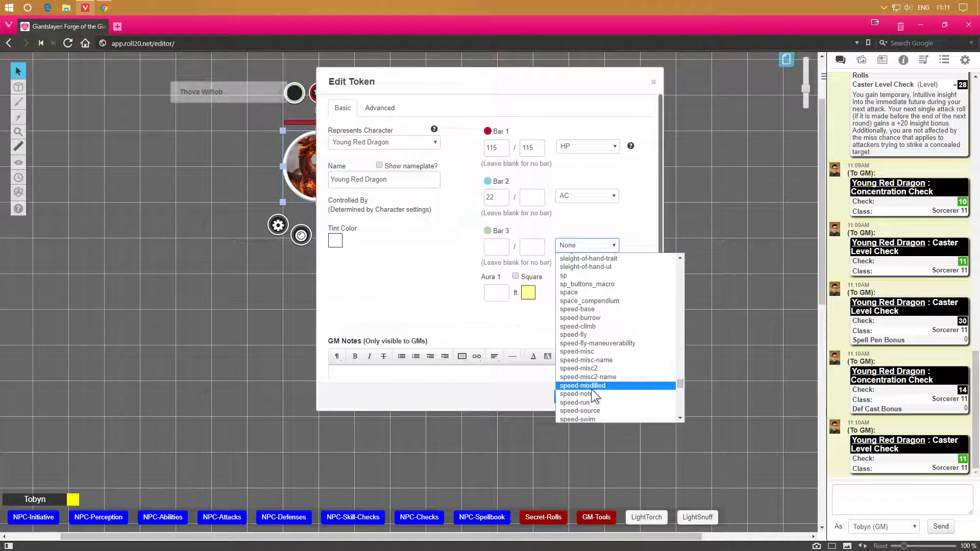
{"action": "scroll", "coordinate": [600, 388], "scroll_direction": "down", "scroll_amount": 4}
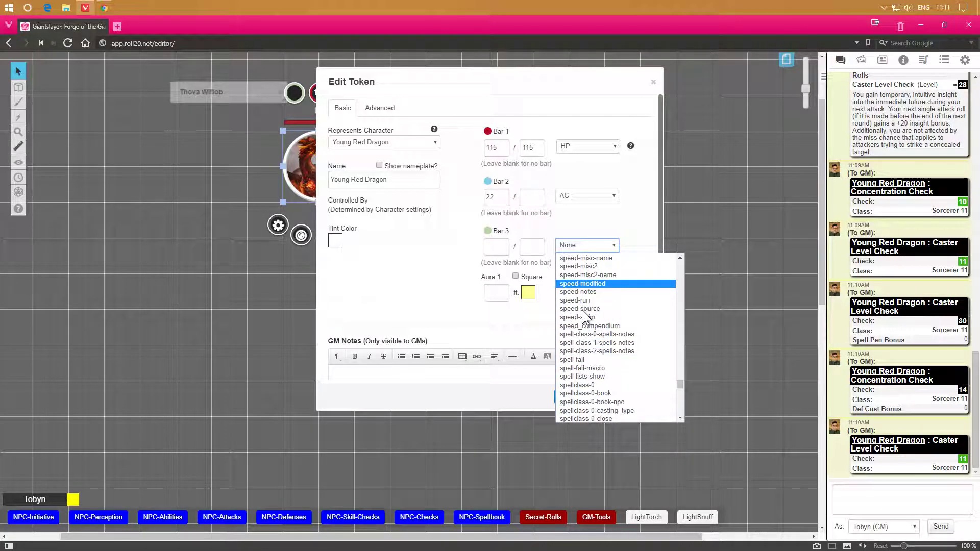
{"action": "left_click", "coordinate": [579, 283]}
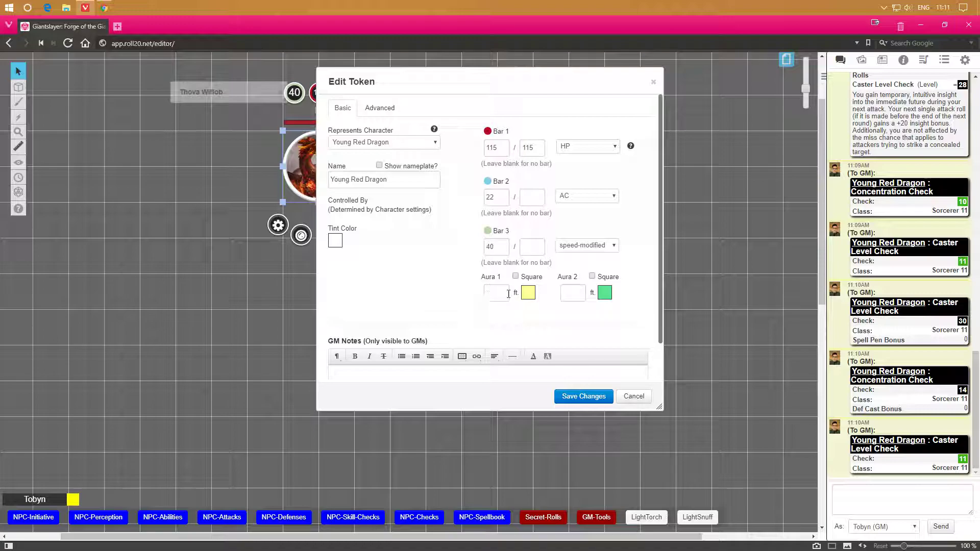
{"action": "left_click", "coordinate": [556, 394]}
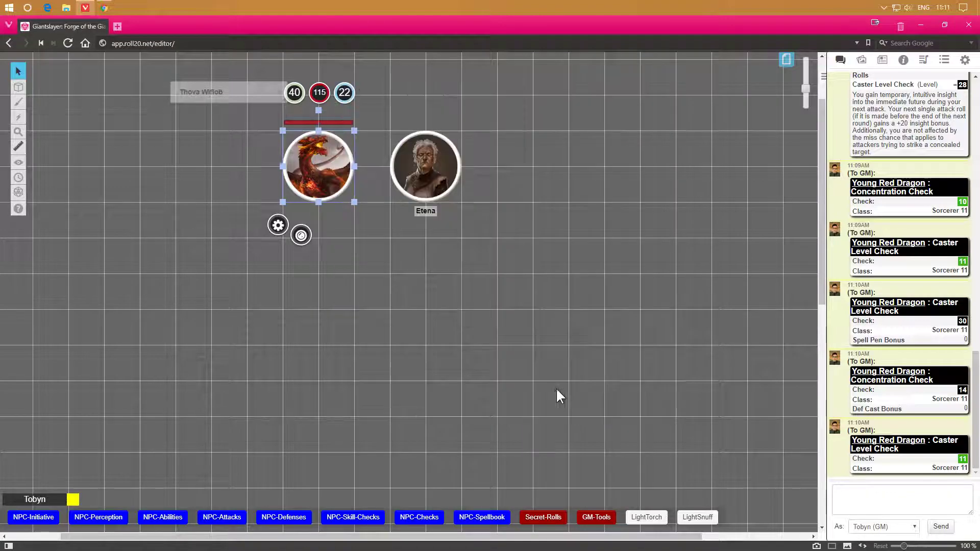
Set the selected dragon token as the character's default token and save the character.
{"action": "left_click", "coordinate": [370, 274]}
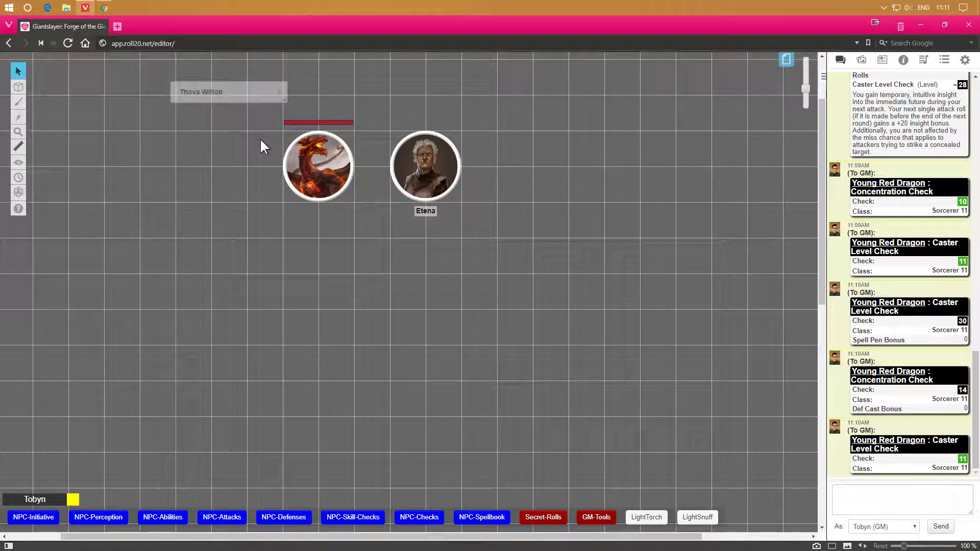
{"action": "double_click", "coordinate": [230, 89]}
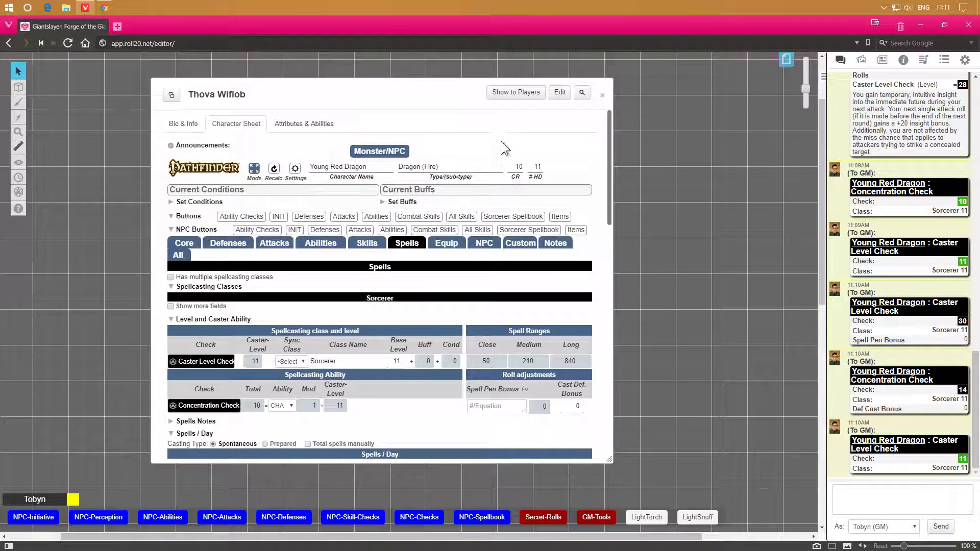
{"action": "left_click", "coordinate": [562, 95]}
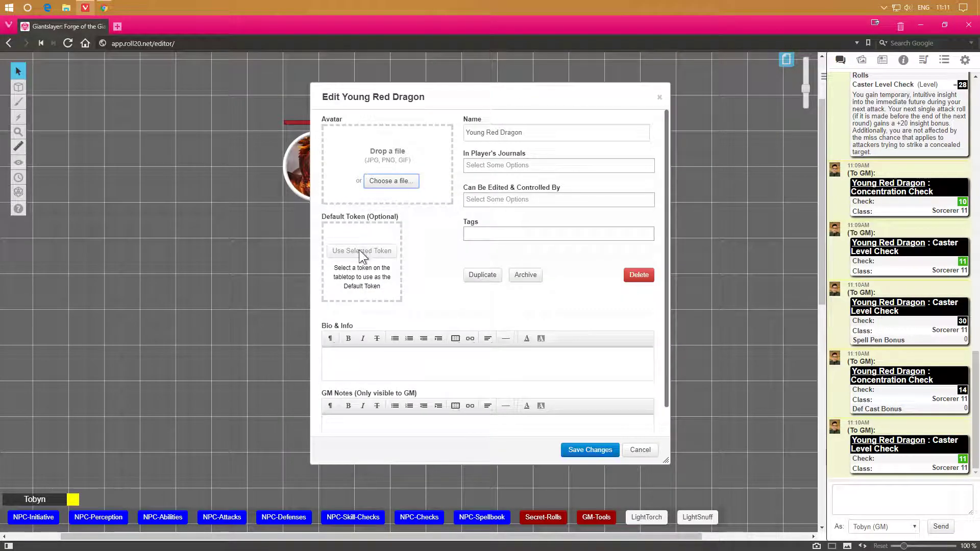
{"action": "left_click", "coordinate": [298, 166]}
{"action": "left_click", "coordinate": [361, 251]}
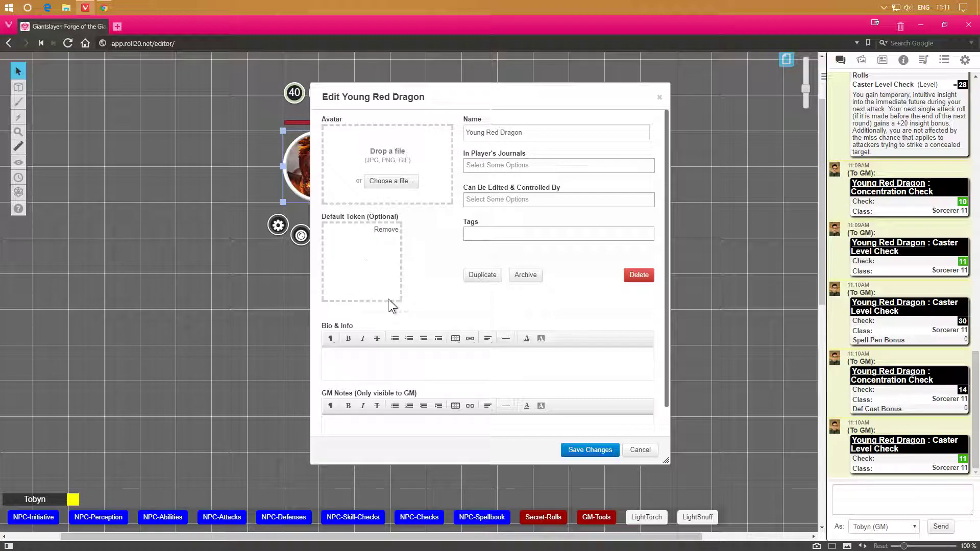
{"action": "left_click", "coordinate": [591, 451]}
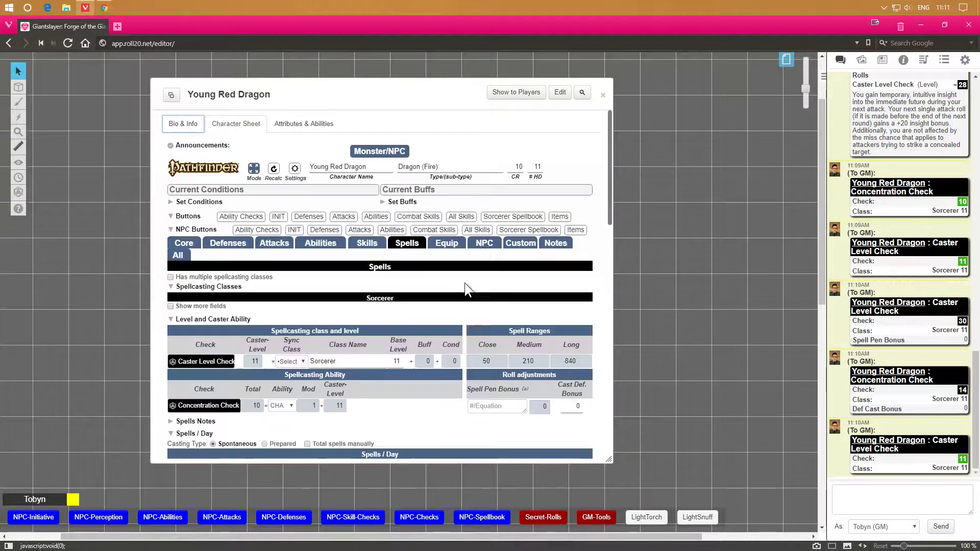
Run the NPC-Spellbook macro for the dragon token and roll the Caster Level Check from its chat menu.
{"action": "left_click", "coordinate": [603, 96]}
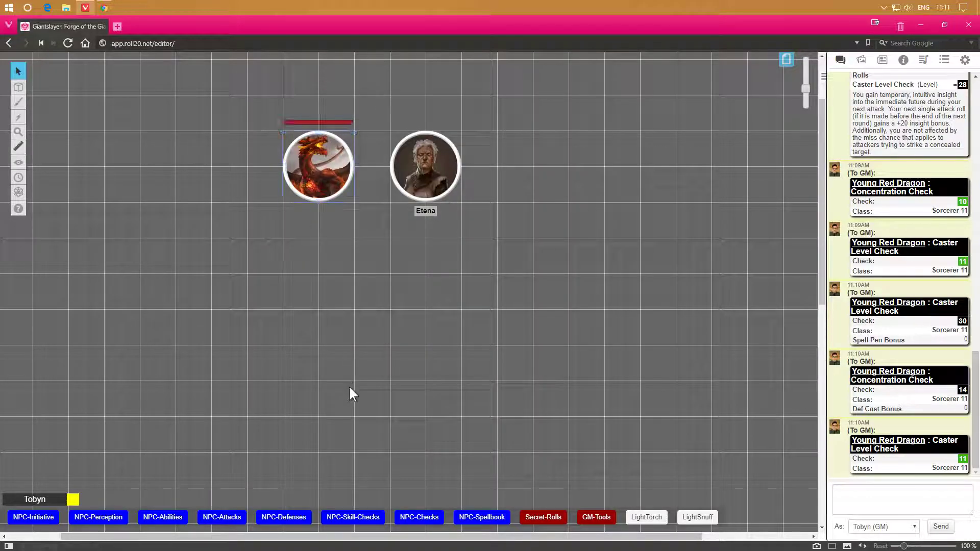
{"action": "left_click", "coordinate": [319, 169]}
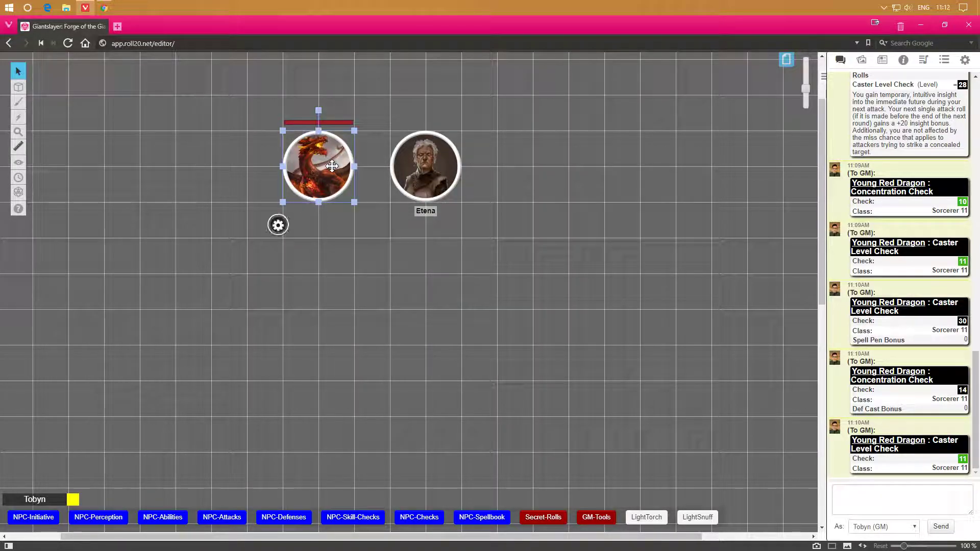
{"action": "left_click", "coordinate": [480, 518]}
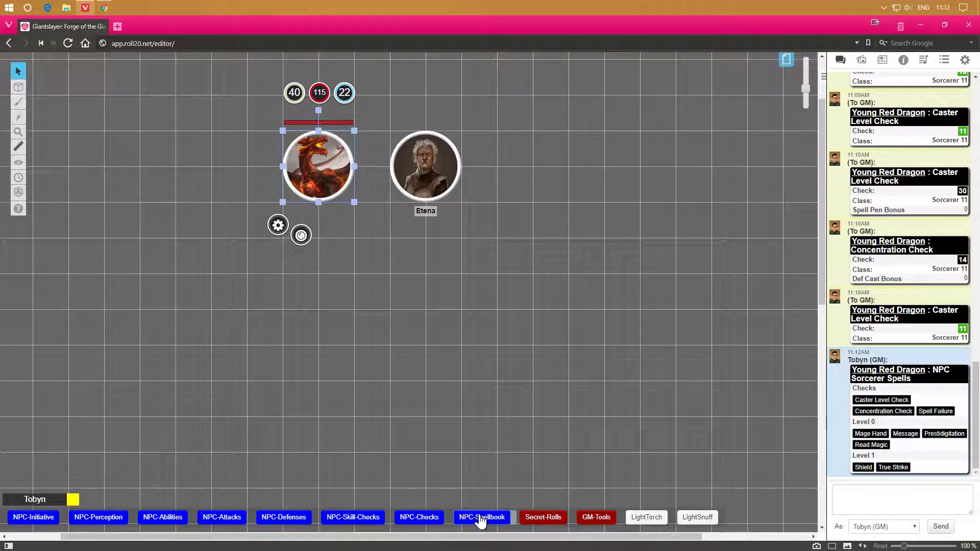
{"action": "left_click", "coordinate": [896, 401]}
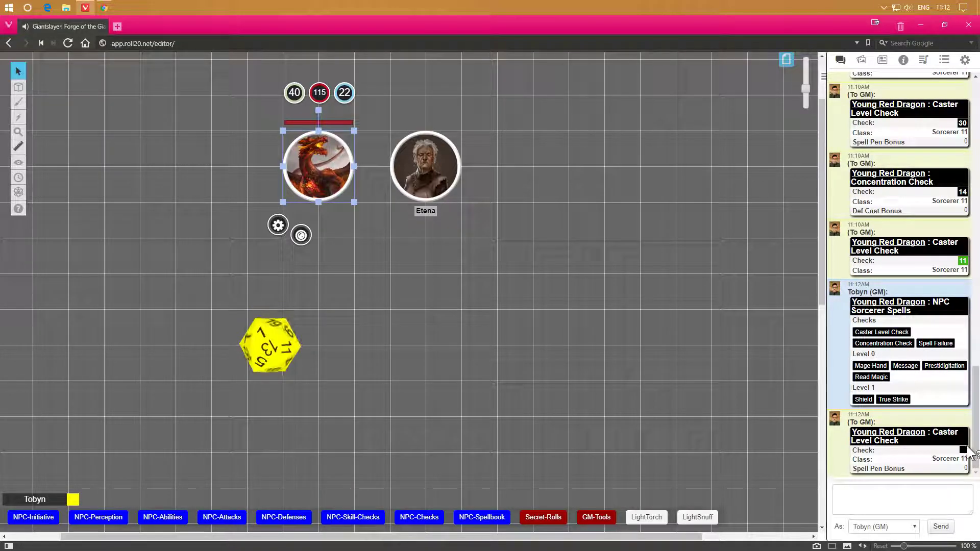
{"action": "mouse_move", "coordinate": [964, 449]}
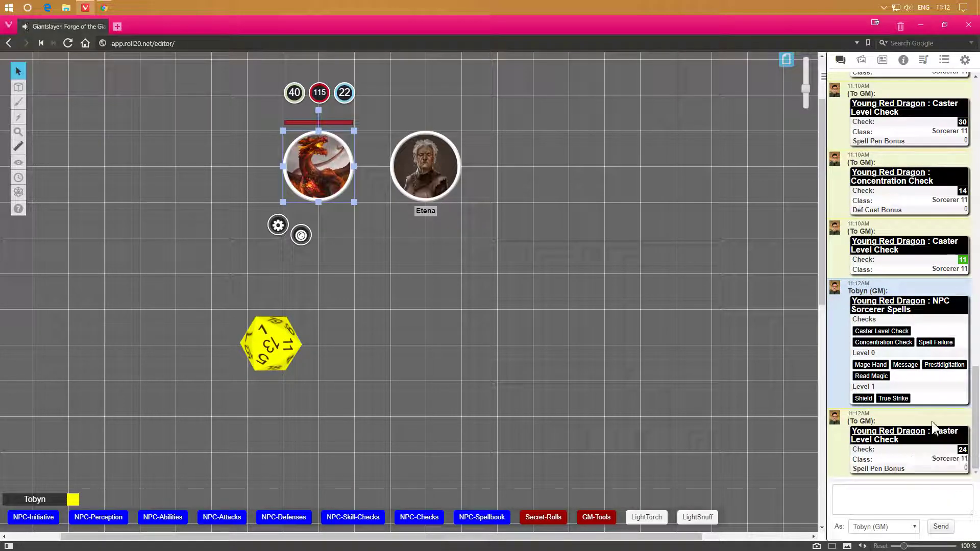
Roll the dragon's Concentration Check from the spellbook chat menu and deselect the token.
{"action": "left_click", "coordinate": [896, 351]}
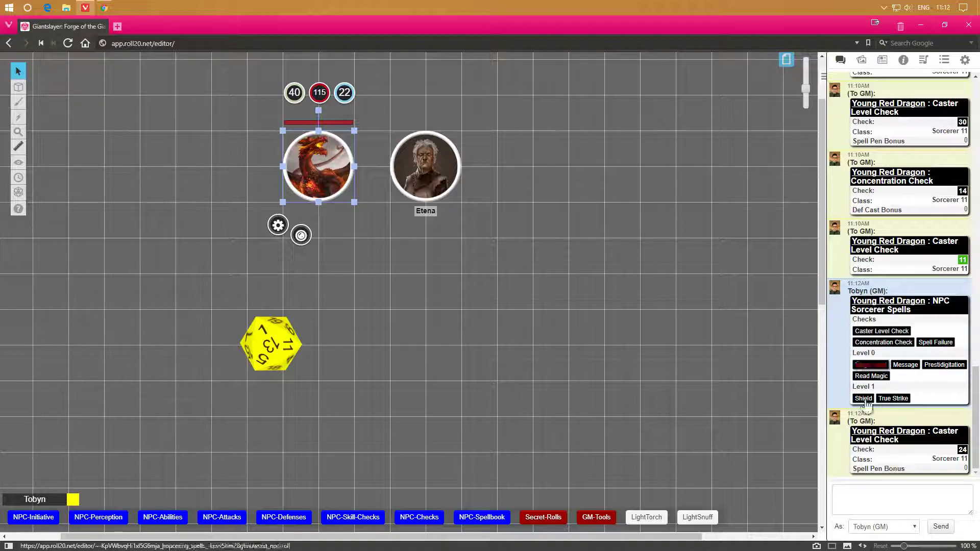
{"action": "mouse_move", "coordinate": [964, 448]}
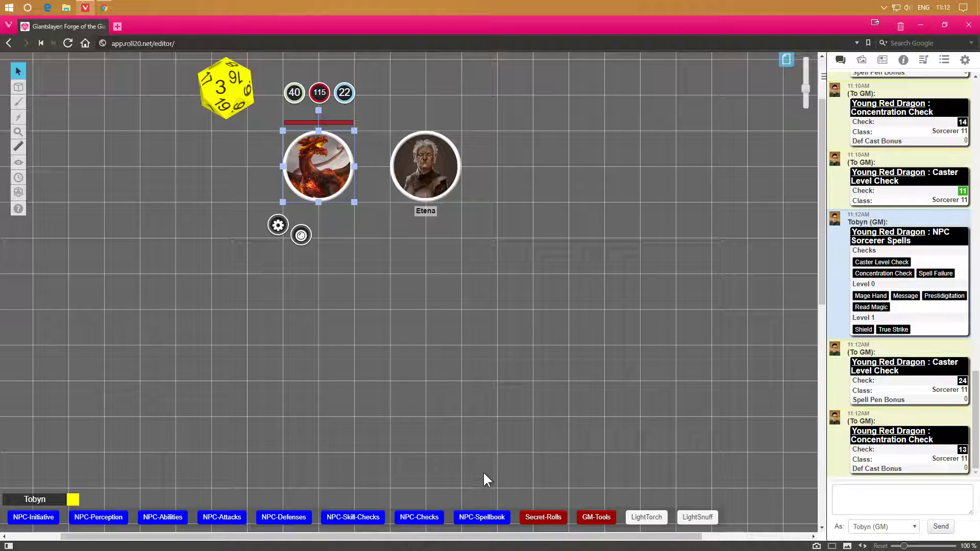
{"action": "left_click", "coordinate": [492, 435]}
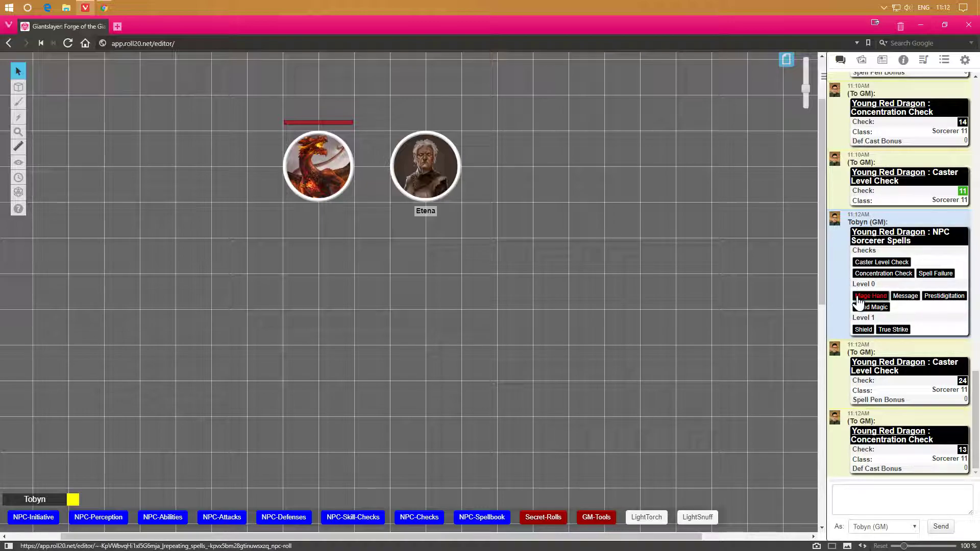
Roll the Shield, True Strike and Mage Hand spell cards from the dragon's spellbook chat menu.
{"action": "left_click", "coordinate": [864, 329]}
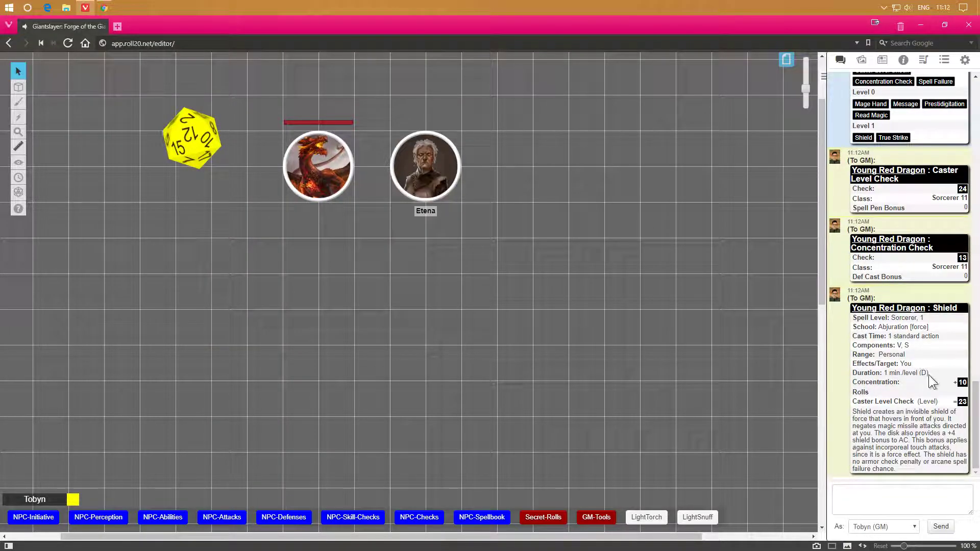
{"action": "mouse_move", "coordinate": [965, 384]}
{"action": "mouse_move", "coordinate": [963, 403]}
{"action": "mouse_move", "coordinate": [961, 385]}
{"action": "left_click", "coordinate": [900, 142]}
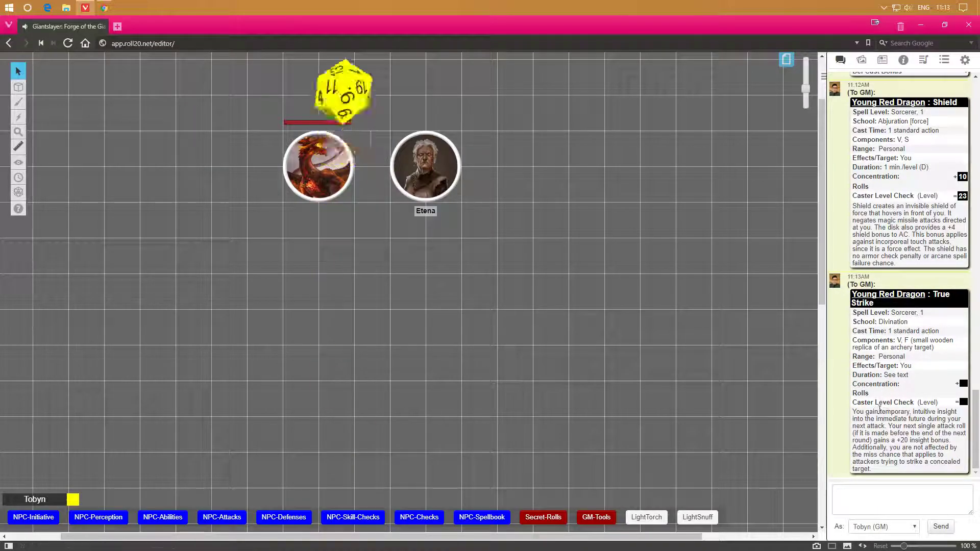
{"action": "scroll", "coordinate": [904, 364], "scroll_direction": "up", "scroll_amount": 5}
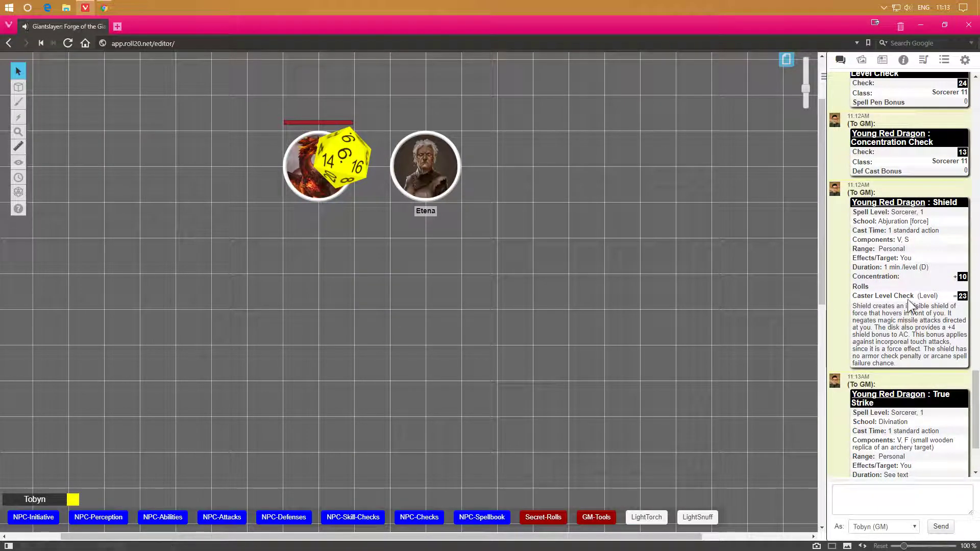
{"action": "left_click", "coordinate": [870, 100]}
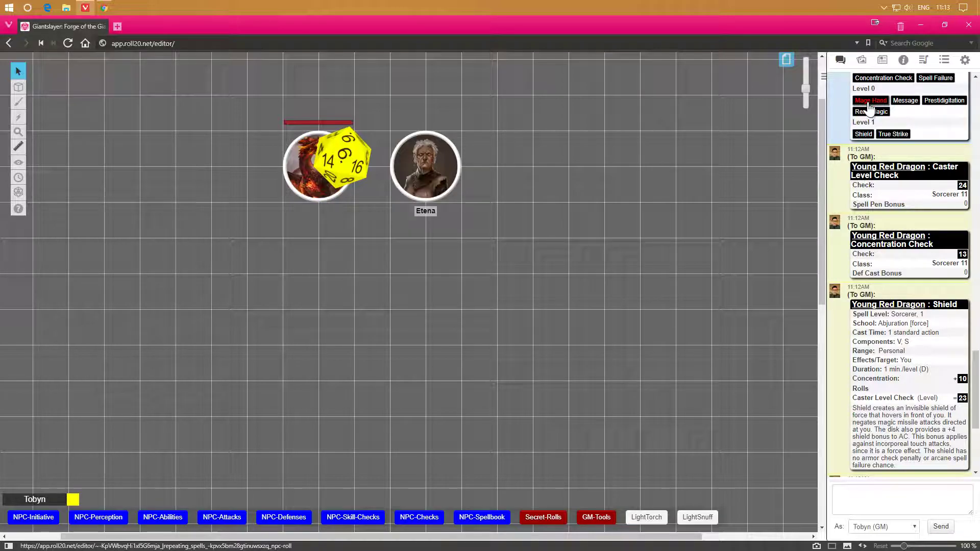
{"action": "scroll", "coordinate": [909, 375], "scroll_direction": "down", "scroll_amount": 5}
{"action": "scroll", "coordinate": [909, 375], "scroll_direction": "down", "scroll_amount": 3}
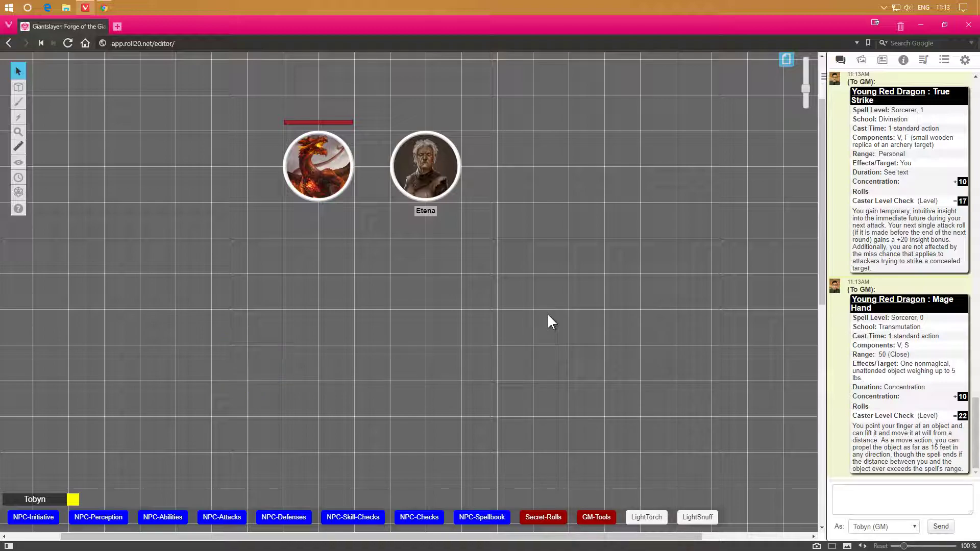
Open the dragon's character sheet on its NPC section and expand the monster statblock input section.
{"action": "left_click", "coordinate": [307, 181]}
{"action": "double_click", "coordinate": [306, 181]}
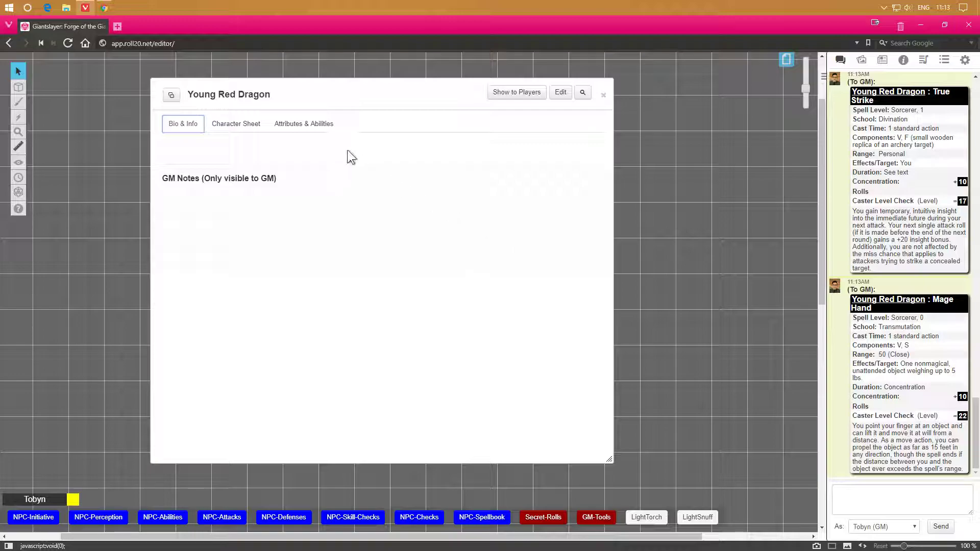
{"action": "left_click", "coordinate": [235, 123]}
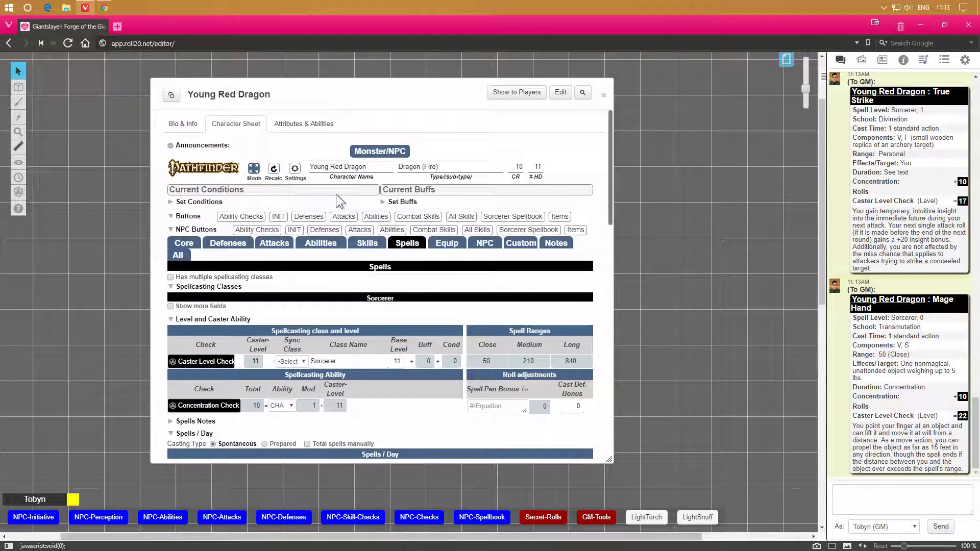
{"action": "left_click", "coordinate": [484, 243]}
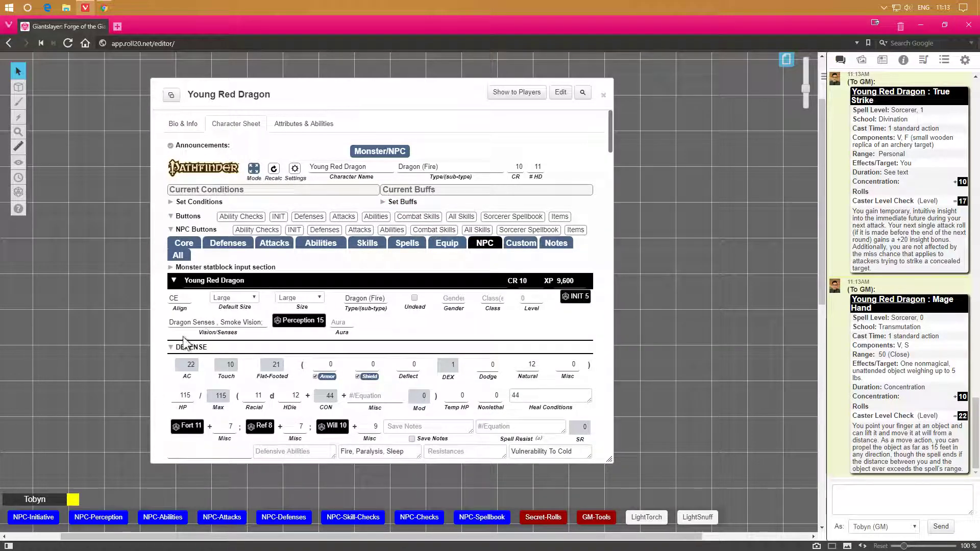
{"action": "left_click", "coordinate": [194, 267]}
Review the statblock's spells known and the sheet's attacks, spellcasting and statistics sections.
{"action": "scroll", "coordinate": [307, 316], "scroll_direction": "down", "scroll_amount": 2}
{"action": "scroll", "coordinate": [306, 315], "scroll_direction": "down", "scroll_amount": 6}
{"action": "scroll", "coordinate": [362, 258], "scroll_direction": "up", "scroll_amount": 3}
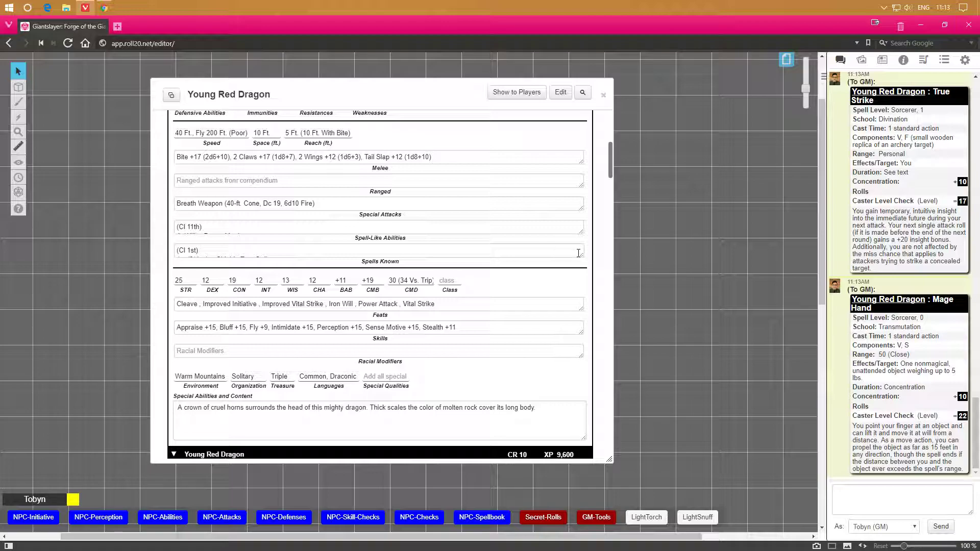
{"action": "left_click", "coordinate": [261, 248]}
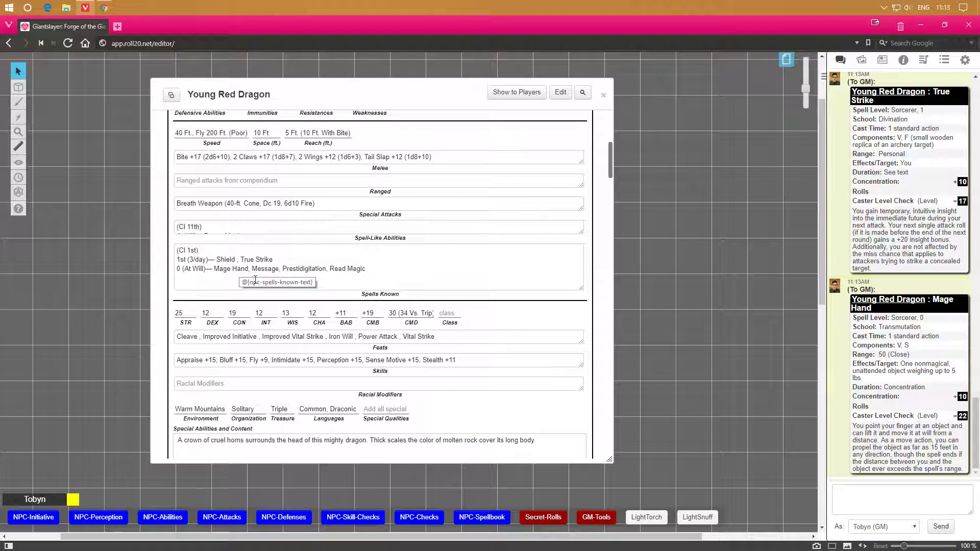
{"action": "scroll", "coordinate": [249, 273], "scroll_direction": "down", "scroll_amount": 6}
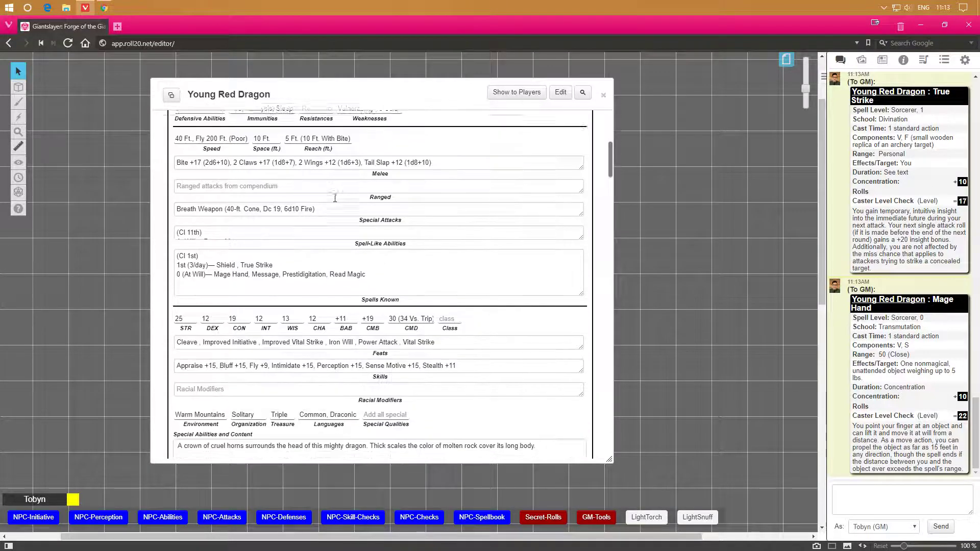
{"action": "scroll", "coordinate": [334, 198], "scroll_direction": "down", "scroll_amount": 12}
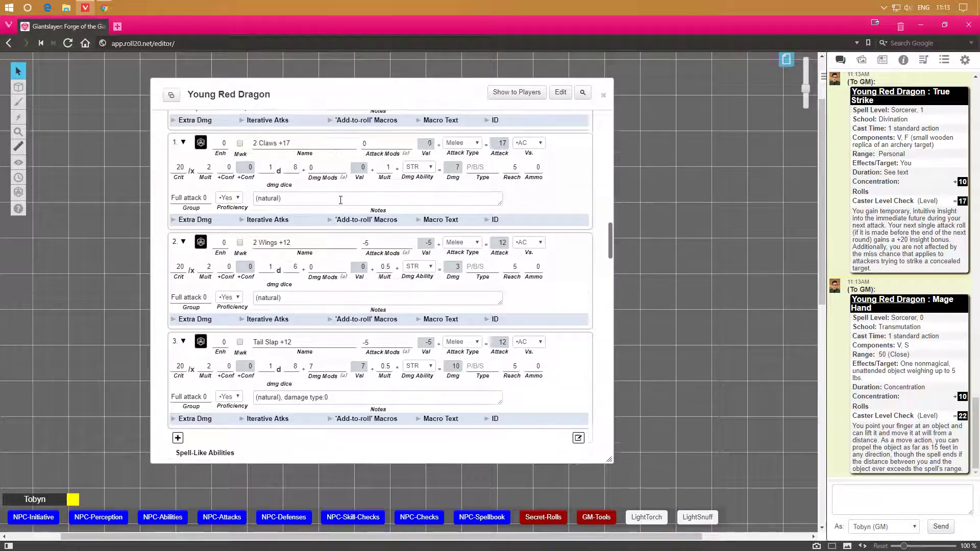
{"action": "scroll", "coordinate": [311, 292], "scroll_direction": "up", "scroll_amount": 4}
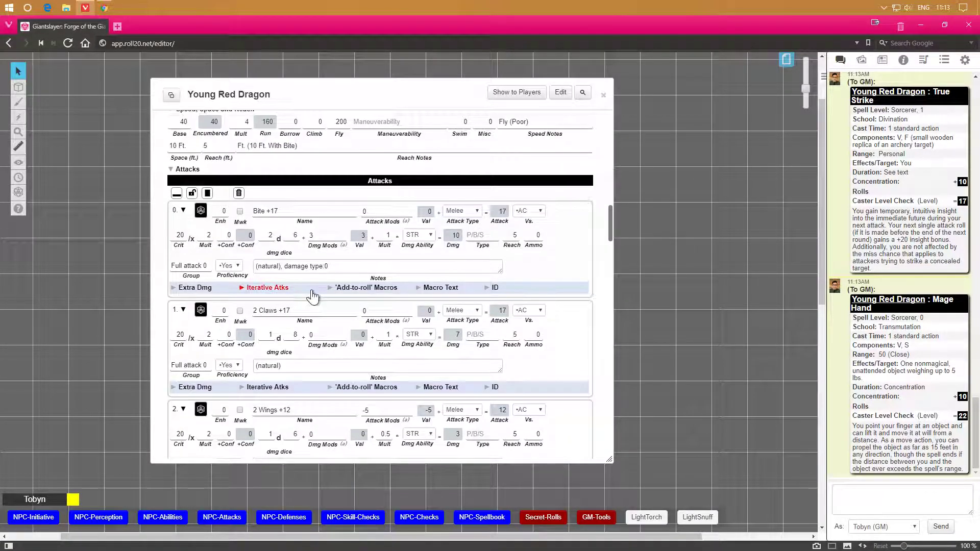
{"action": "scroll", "coordinate": [312, 289], "scroll_direction": "down", "scroll_amount": 9}
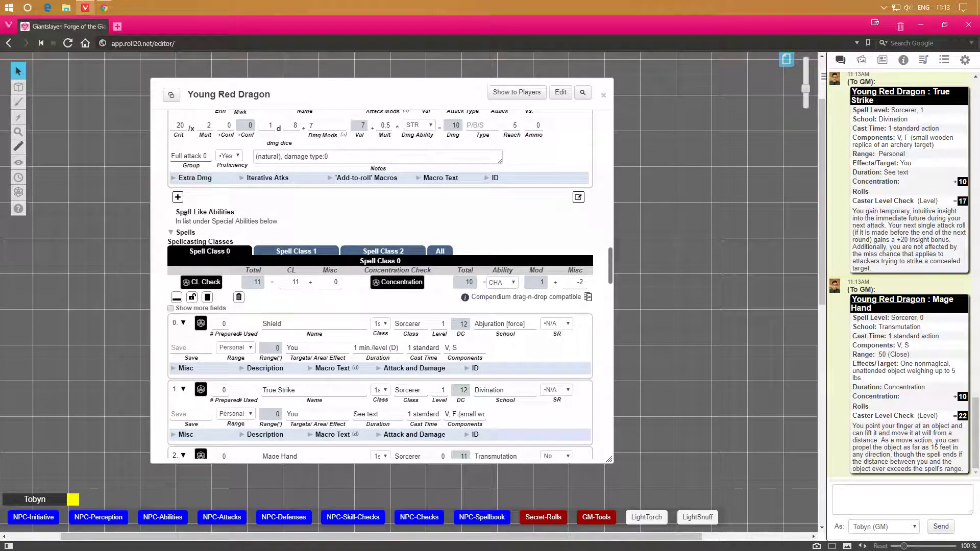
{"action": "scroll", "coordinate": [265, 229], "scroll_direction": "down", "scroll_amount": 10}
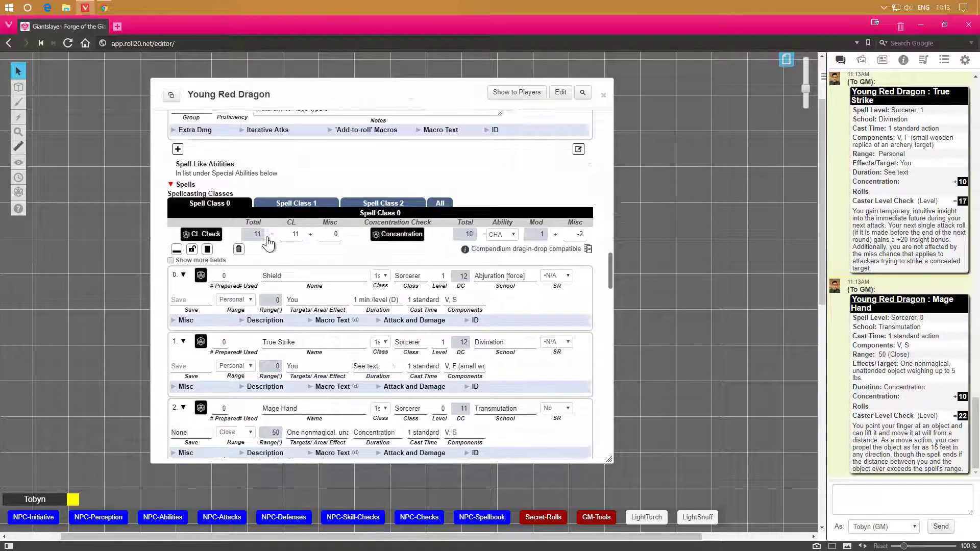
{"action": "scroll", "coordinate": [274, 243], "scroll_direction": "down", "scroll_amount": 3}
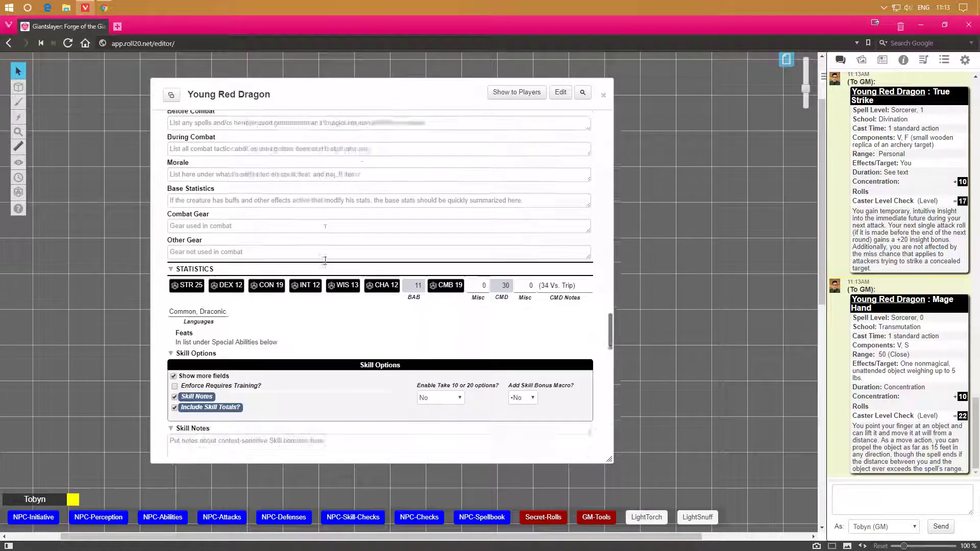
{"action": "scroll", "coordinate": [256, 164], "scroll_direction": "up", "scroll_amount": 1}
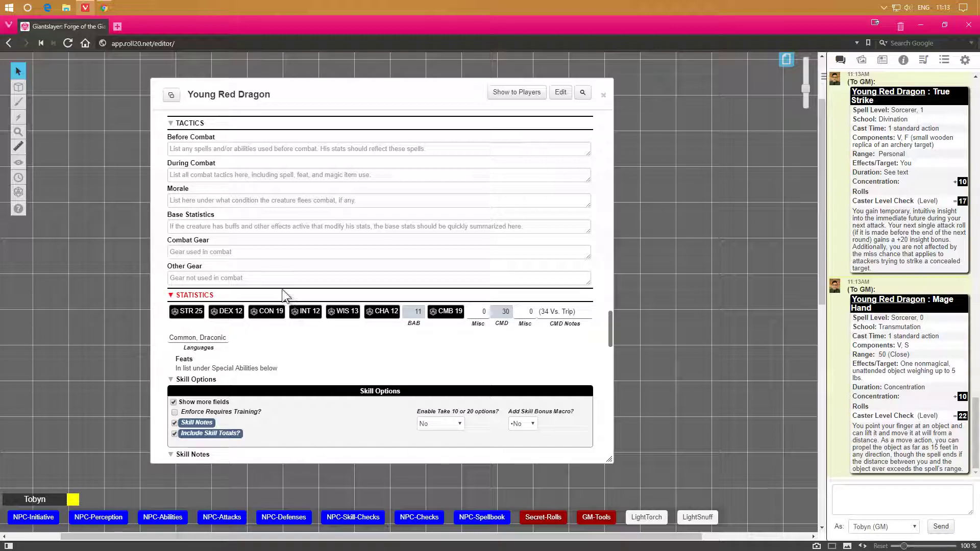
{"action": "scroll", "coordinate": [261, 296], "scroll_direction": "down", "scroll_amount": 1}
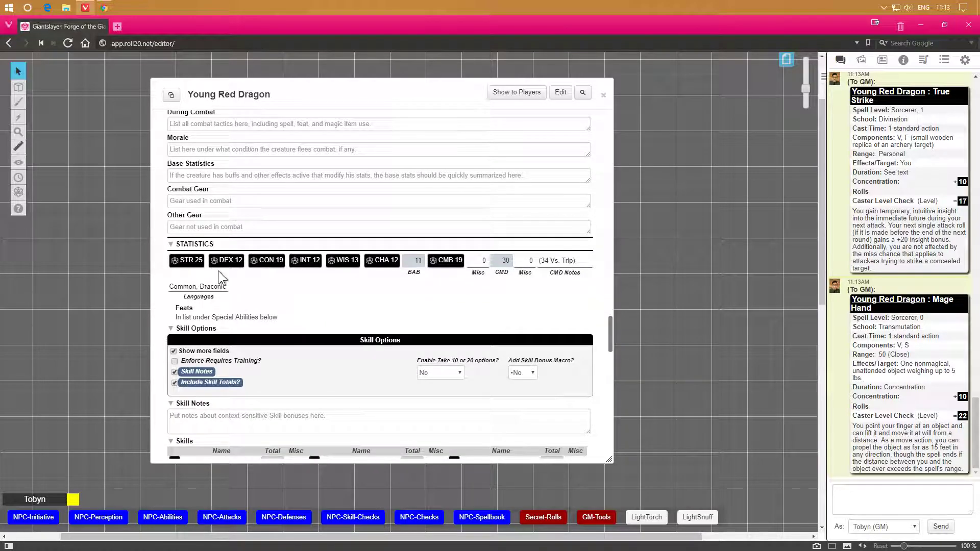
Roll the dragon's CMB check and its Bluff skill from the character sheet.
{"action": "left_click", "coordinate": [445, 262]}
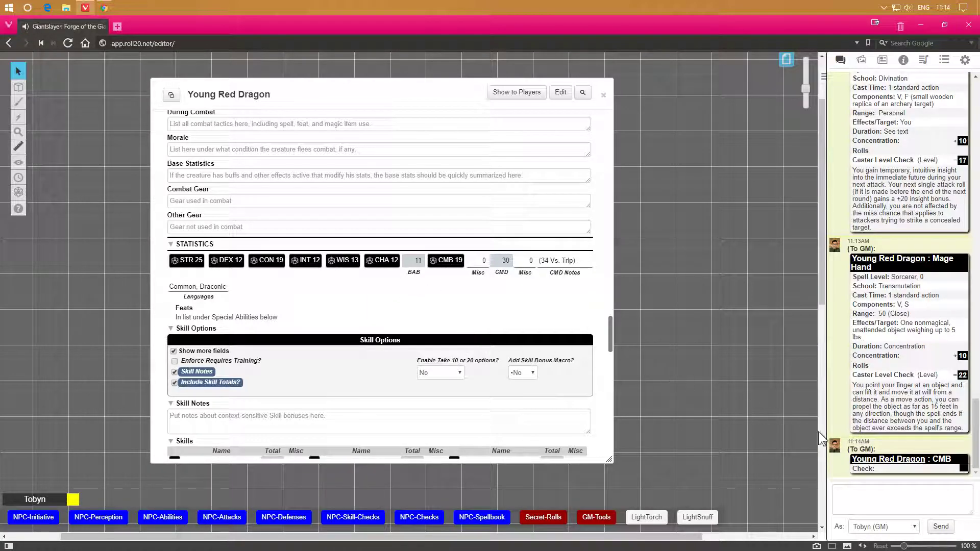
{"action": "mouse_move", "coordinate": [961, 473]}
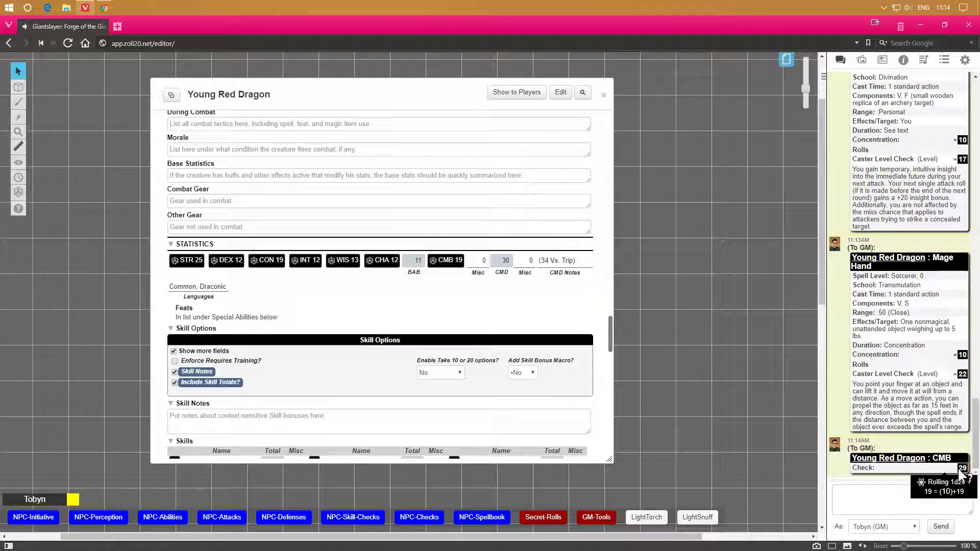
{"action": "scroll", "coordinate": [421, 336], "scroll_direction": "down", "scroll_amount": 5}
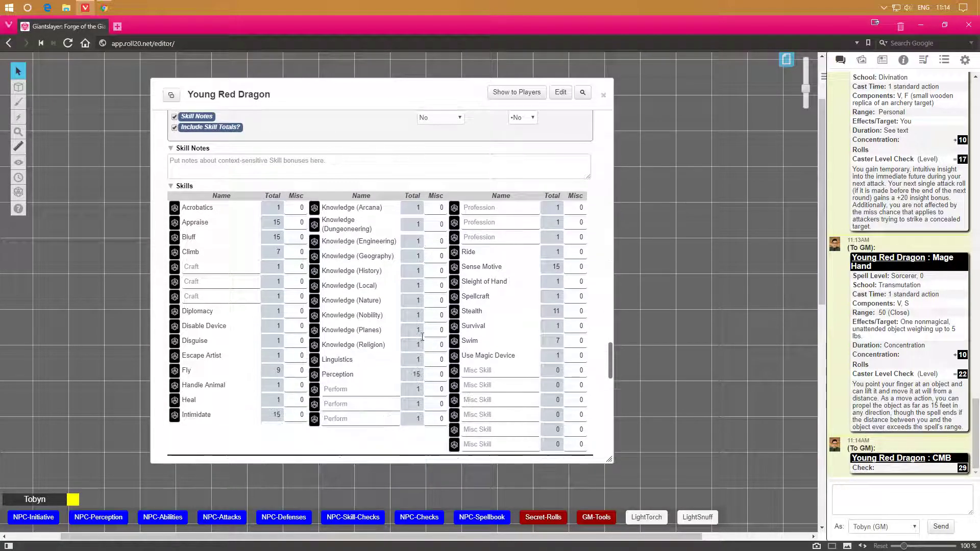
{"action": "left_click", "coordinate": [175, 236]}
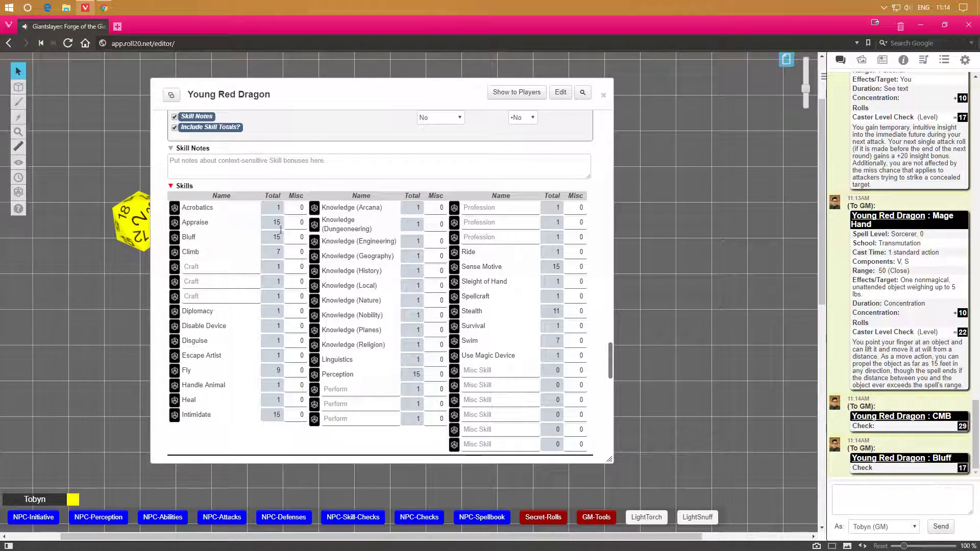
Examine the sheet's attacks, spells, skills and special abilities sections.
{"action": "scroll", "coordinate": [488, 327], "scroll_direction": "up", "scroll_amount": 10}
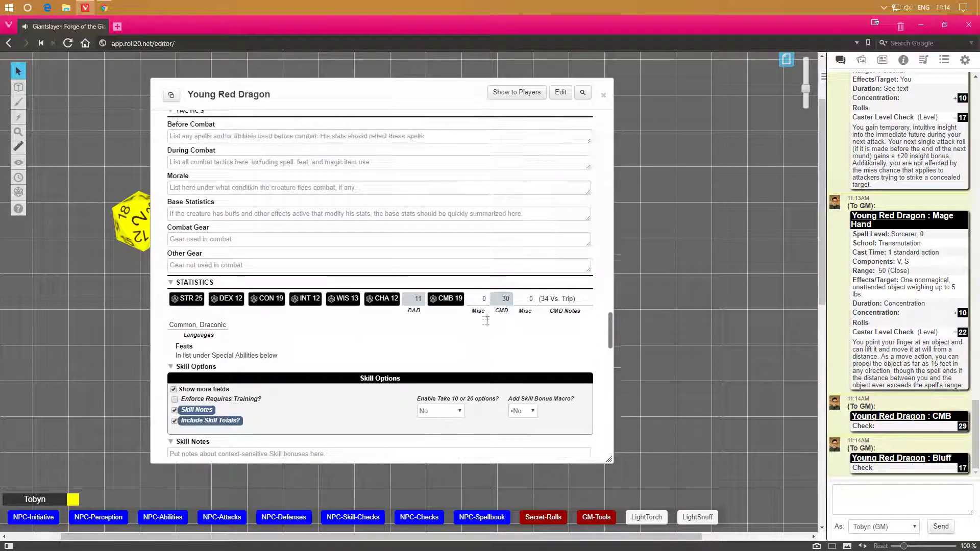
{"action": "scroll", "coordinate": [486, 320], "scroll_direction": "up", "scroll_amount": 8}
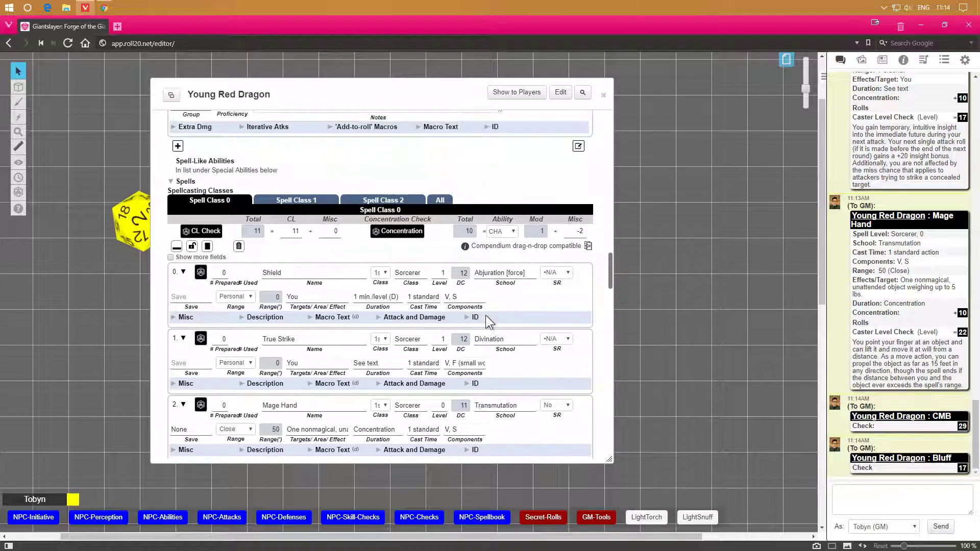
{"action": "scroll", "coordinate": [487, 320], "scroll_direction": "up", "scroll_amount": 8}
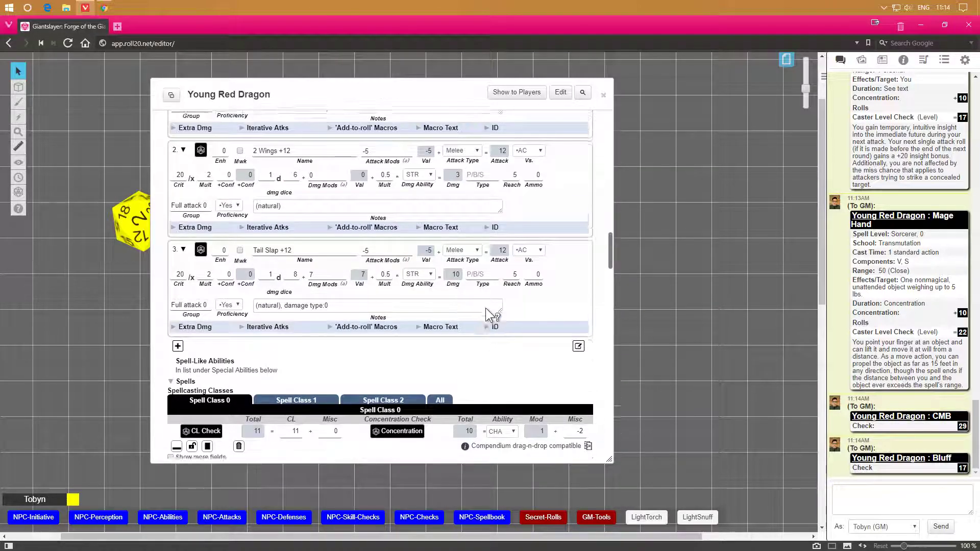
{"action": "scroll", "coordinate": [477, 266], "scroll_direction": "up", "scroll_amount": 10}
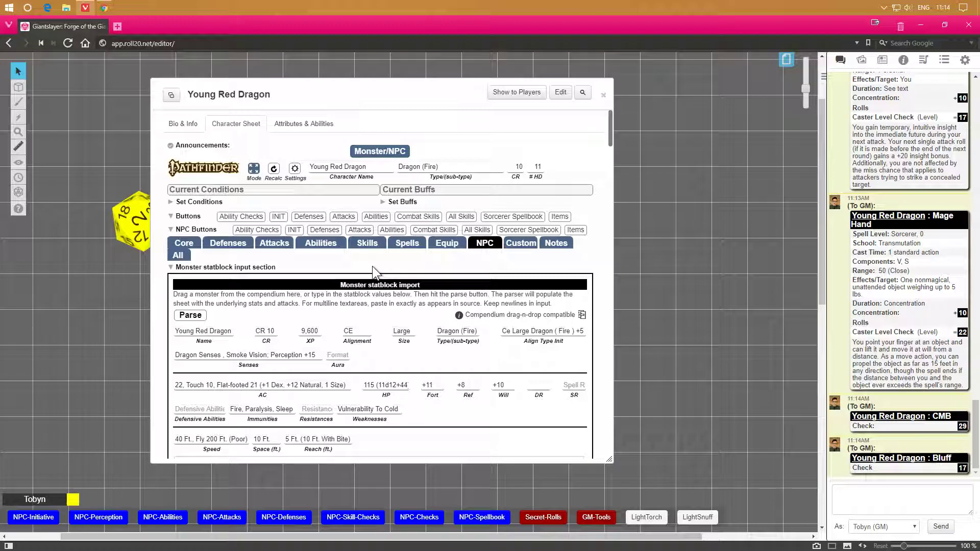
{"action": "scroll", "coordinate": [372, 265], "scroll_direction": "down", "scroll_amount": 10}
{"action": "scroll", "coordinate": [382, 282], "scroll_direction": "down", "scroll_amount": 15}
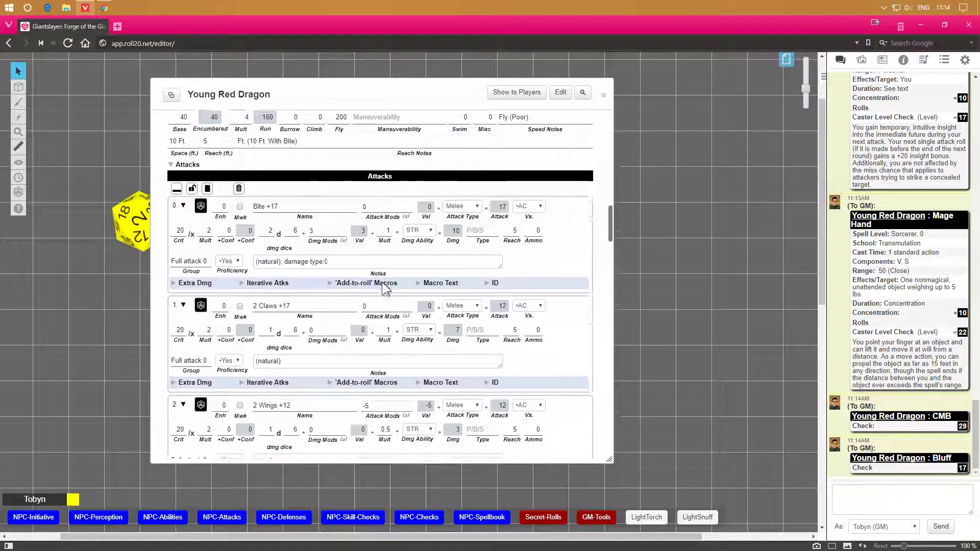
{"action": "scroll", "coordinate": [385, 282], "scroll_direction": "down", "scroll_amount": 15}
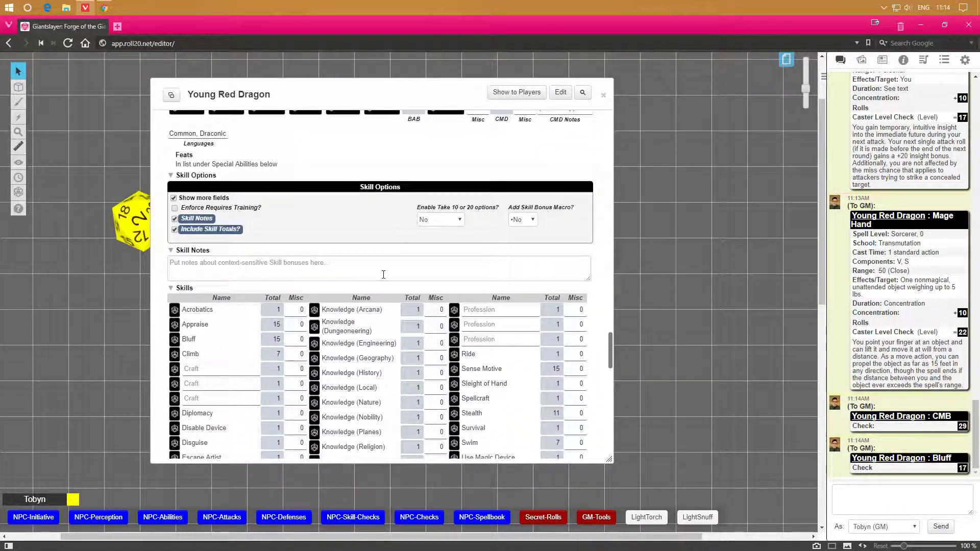
{"action": "scroll", "coordinate": [368, 279], "scroll_direction": "down", "scroll_amount": 1}
{"action": "scroll", "coordinate": [465, 214], "scroll_direction": "up", "scroll_amount": 5}
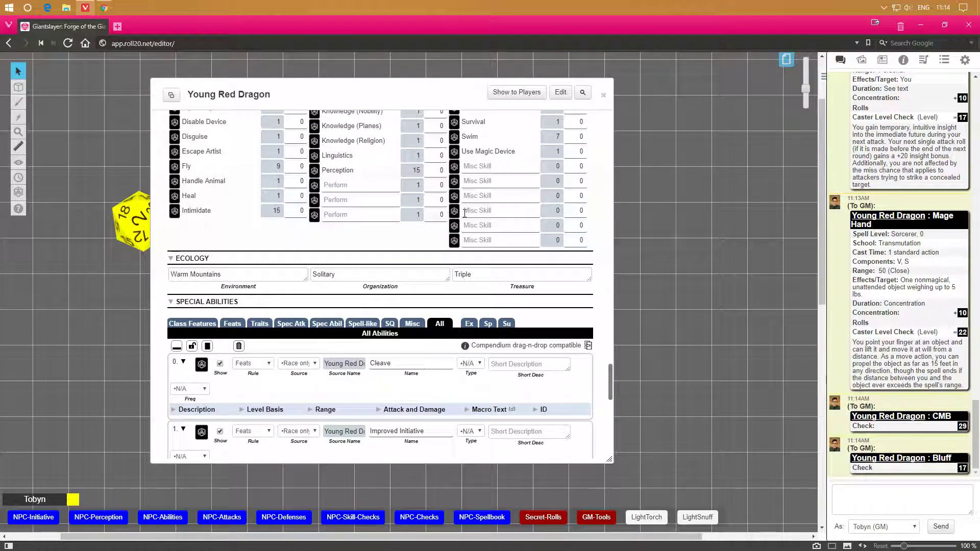
{"action": "scroll", "coordinate": [551, 146], "scroll_direction": "up", "scroll_amount": 5}
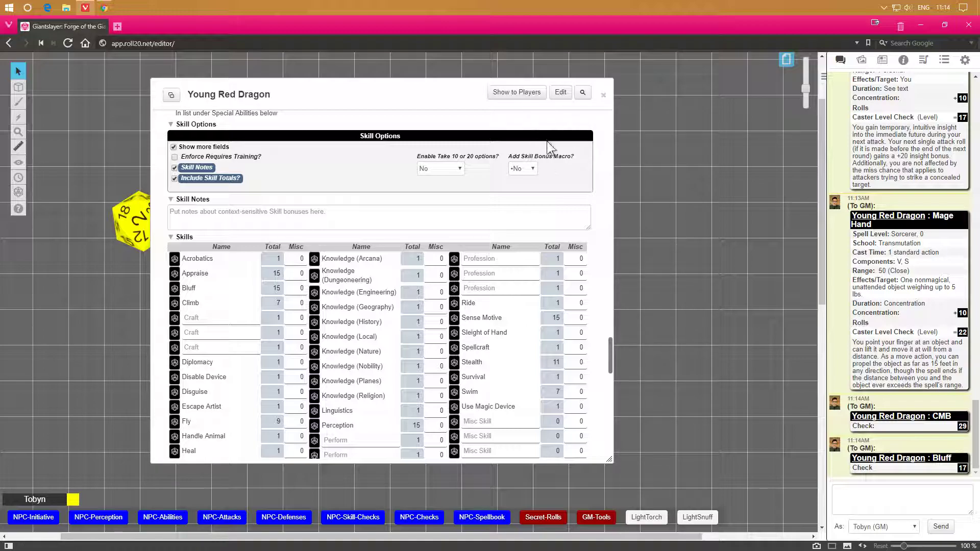
{"action": "key", "text": "alt+z"}
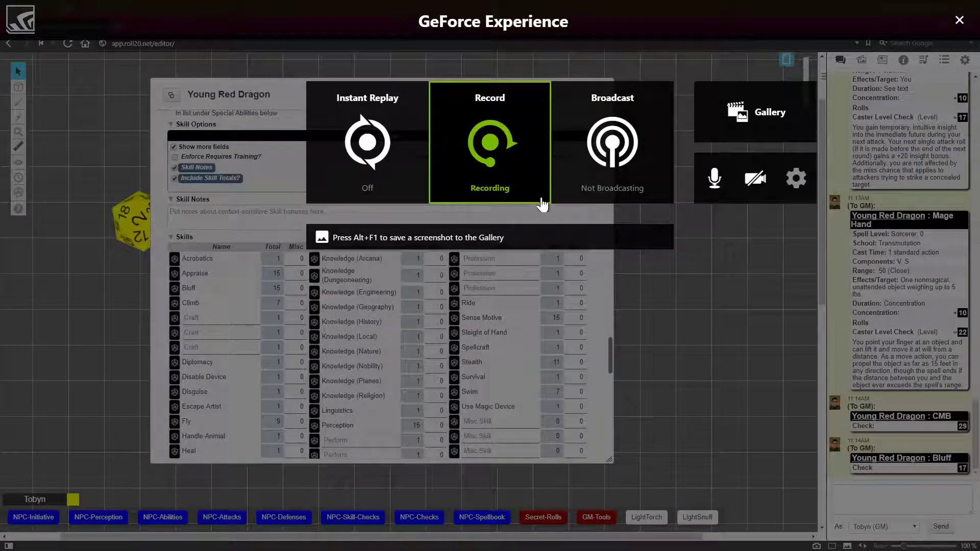